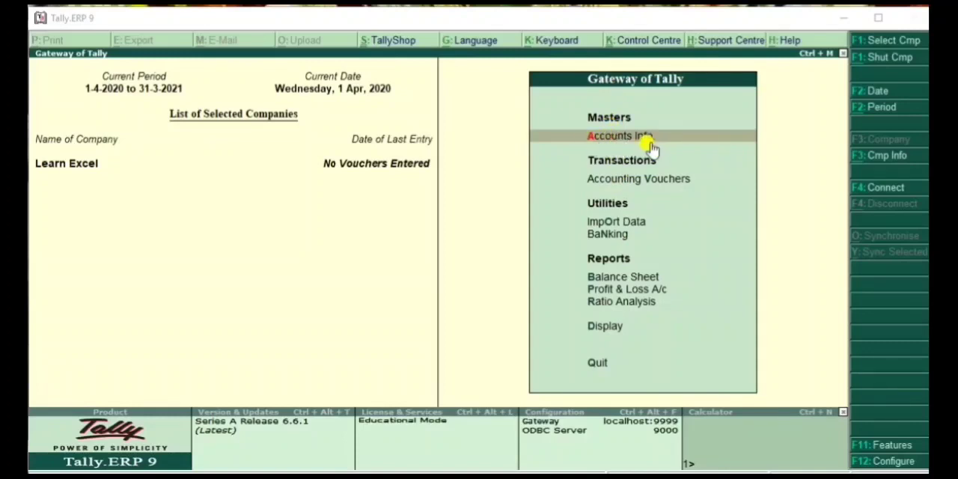
# Start creating a single ledger and name it Capital A/c, leaving the alias empty
pyautogui.click(598, 140)
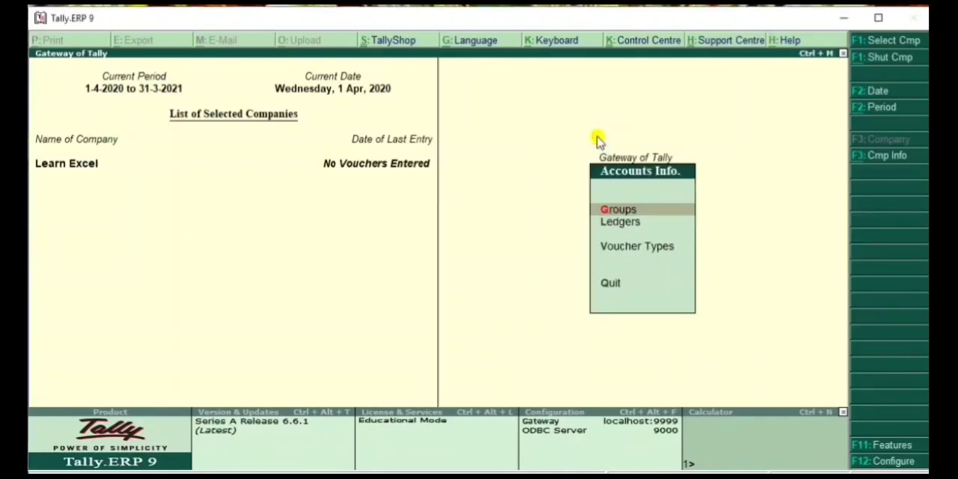
pyautogui.click(614, 228)
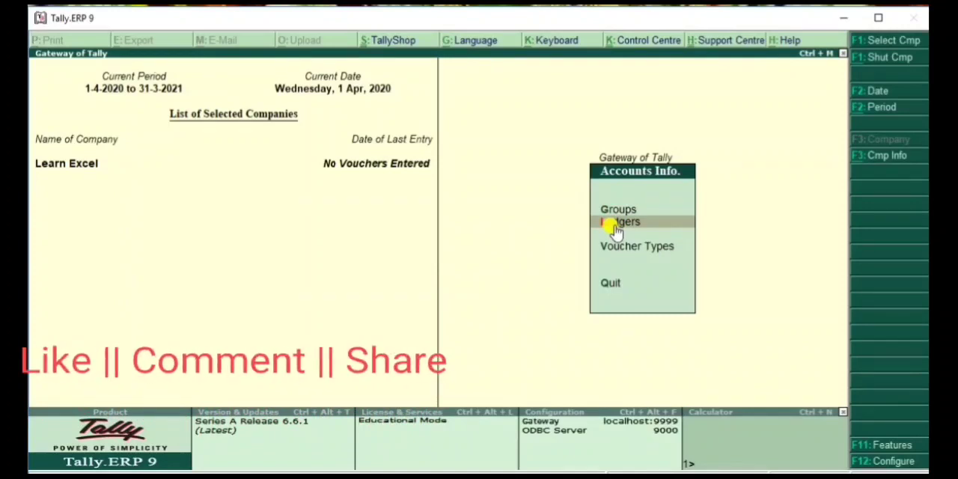
pyautogui.click(614, 222)
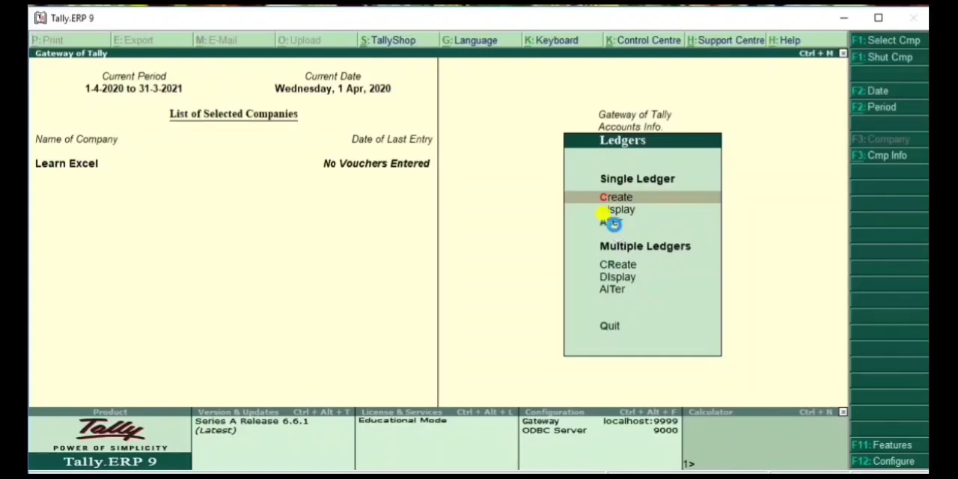
pyautogui.press('Return')
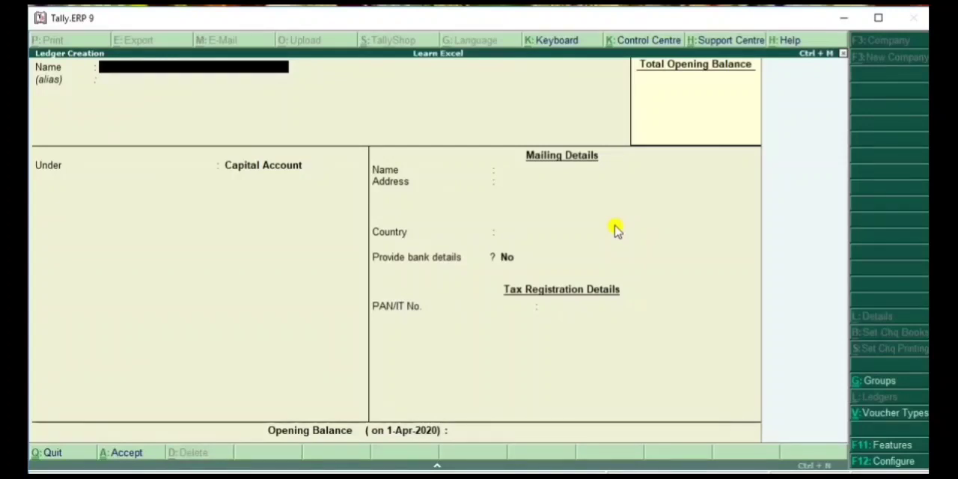
pyautogui.write('Capital')
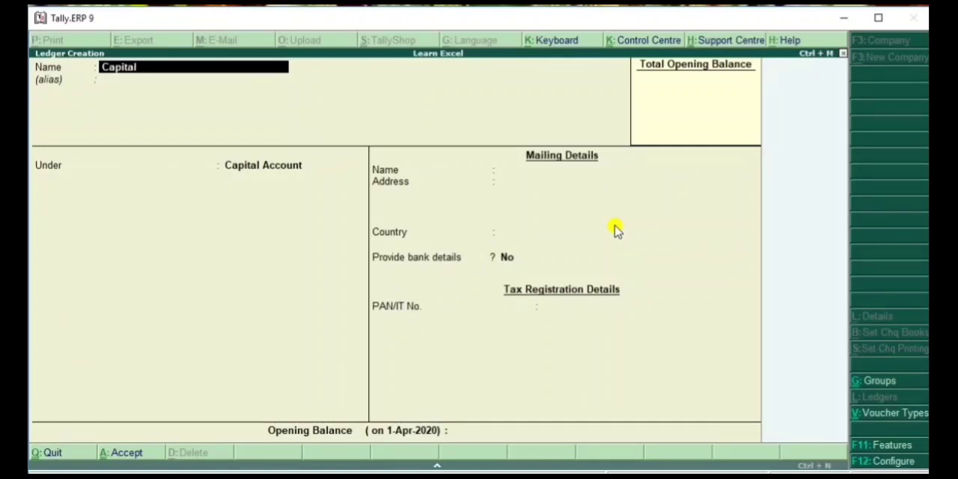
pyautogui.write(' A/c')
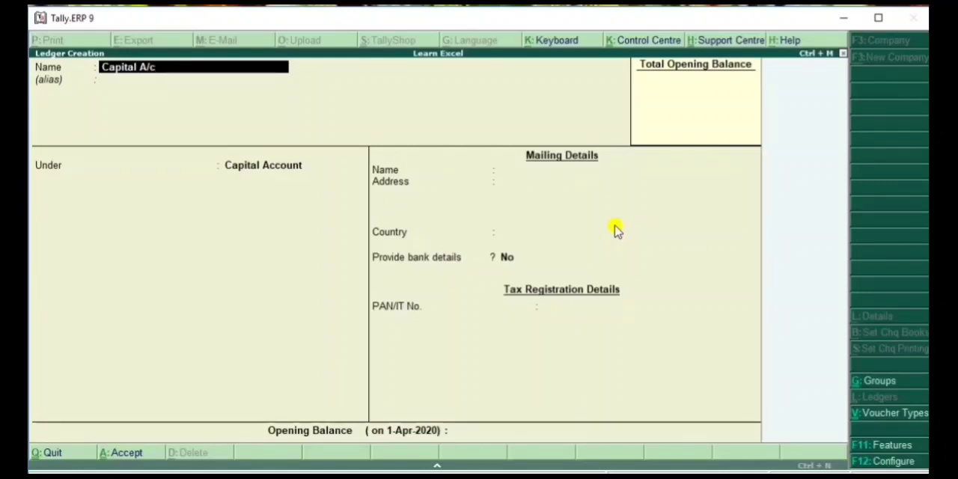
pyautogui.press('Return')
pyautogui.press('Return')
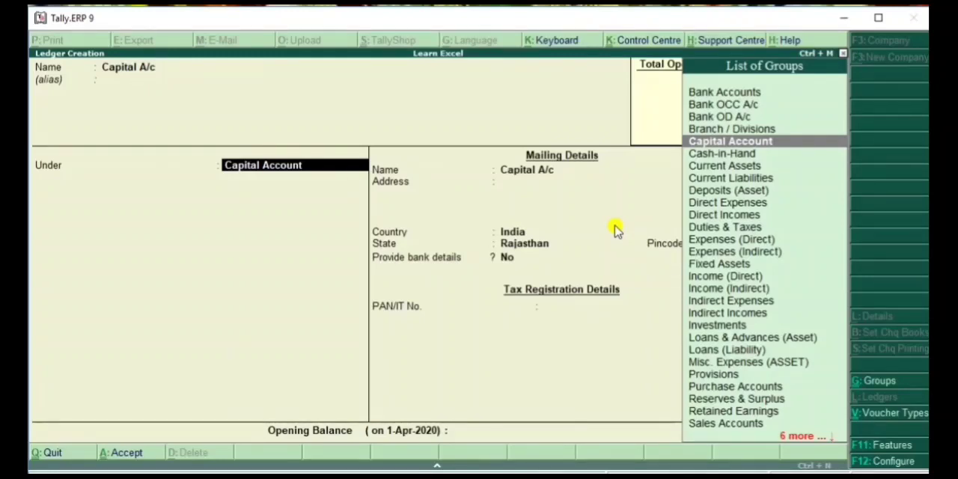
# Place the ledger under Capital Account with the default mailing details, save it and leave ledger creation
pyautogui.press('Return')
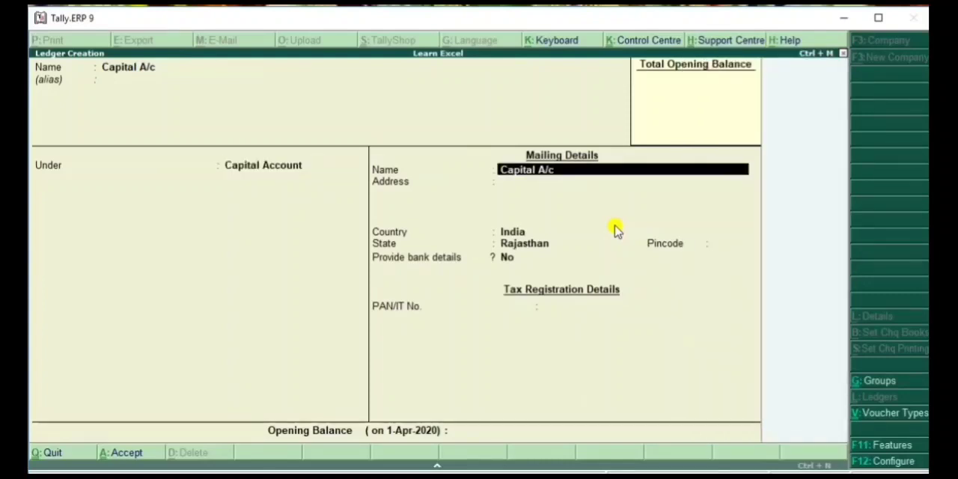
pyautogui.press('Return')
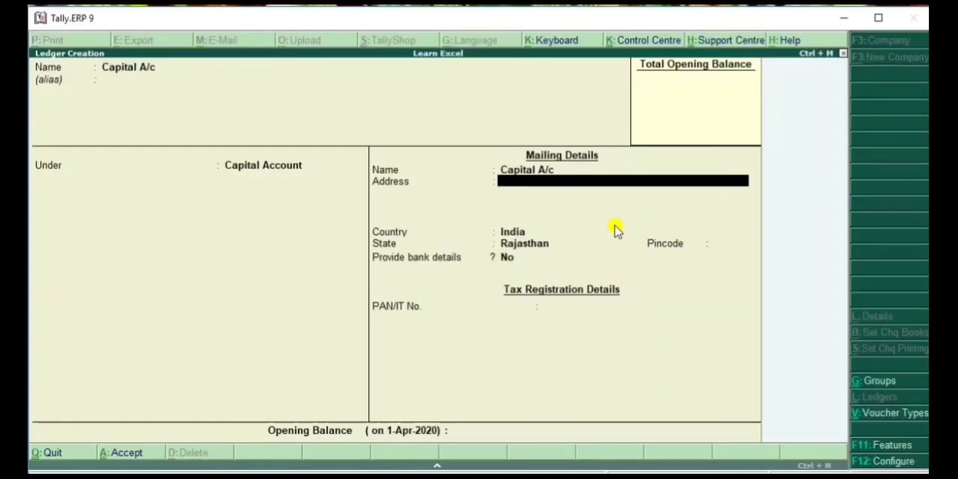
pyautogui.press('Return')
pyautogui.press('Return')
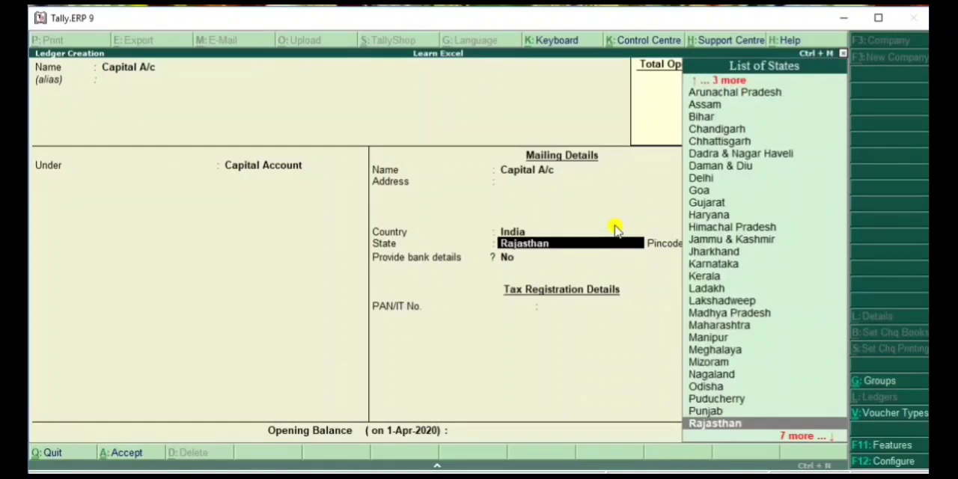
pyautogui.press('Return')
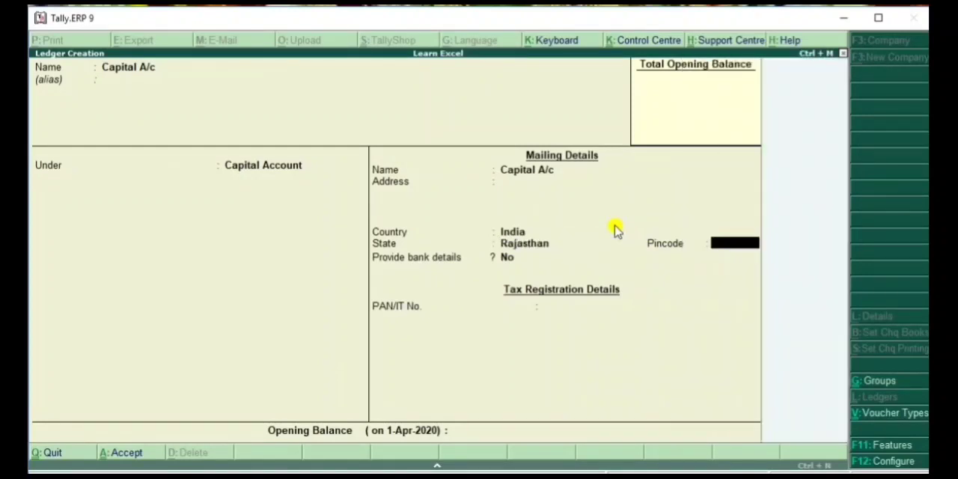
pyautogui.press('Return')
pyautogui.press('Return')
pyautogui.press('Return')
pyautogui.press('Return')
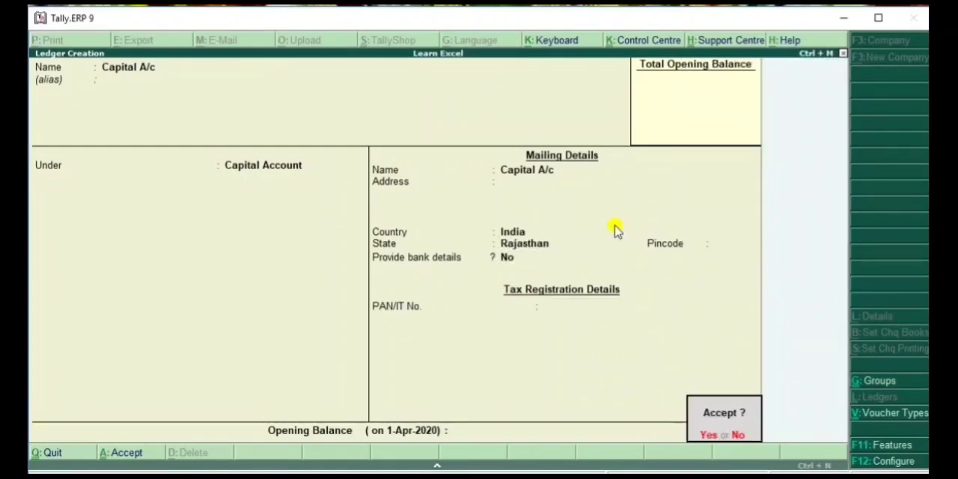
pyautogui.press('Return')
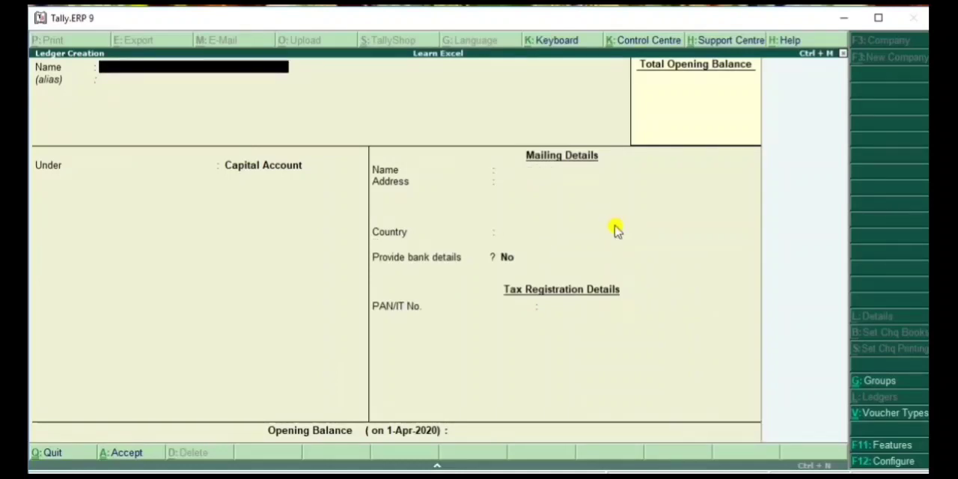
pyautogui.press('Escape')
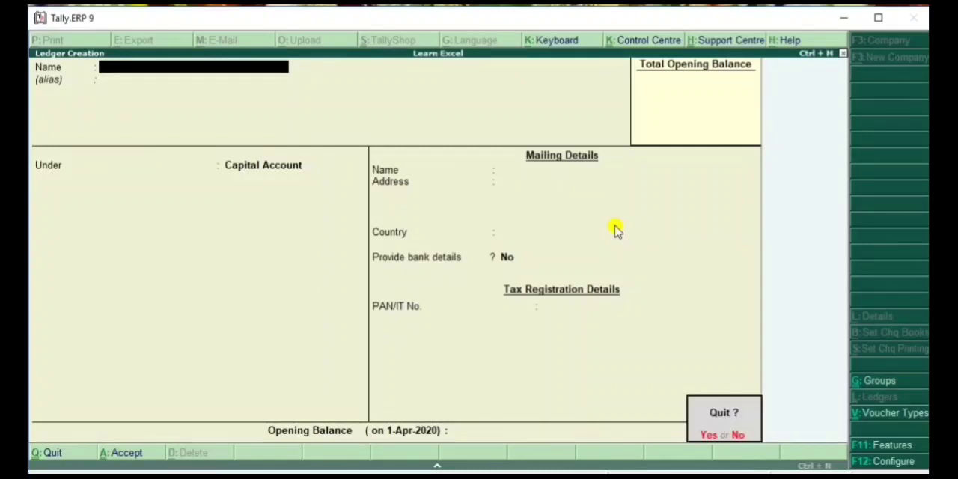
pyautogui.press('y')
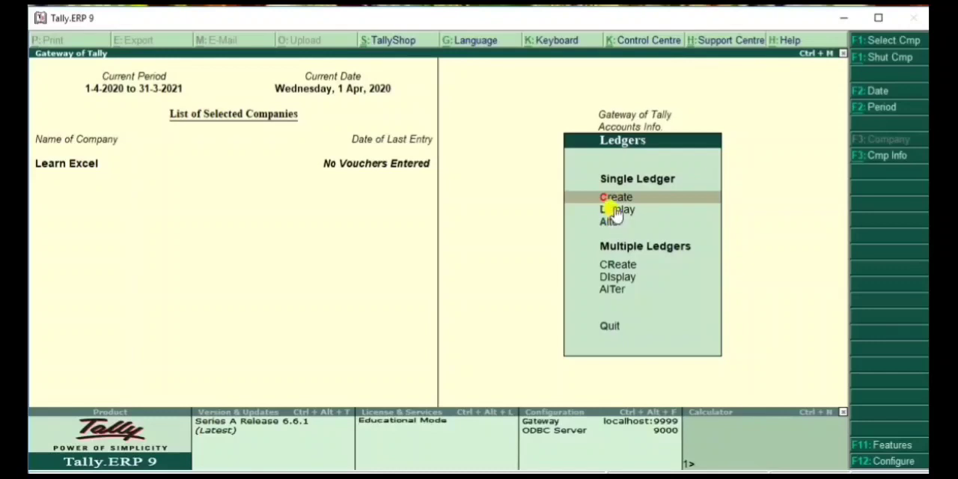
# Display the Capital A/c ledger to review its group and mailing details, and return to the ledger options
pyautogui.click(614, 212)
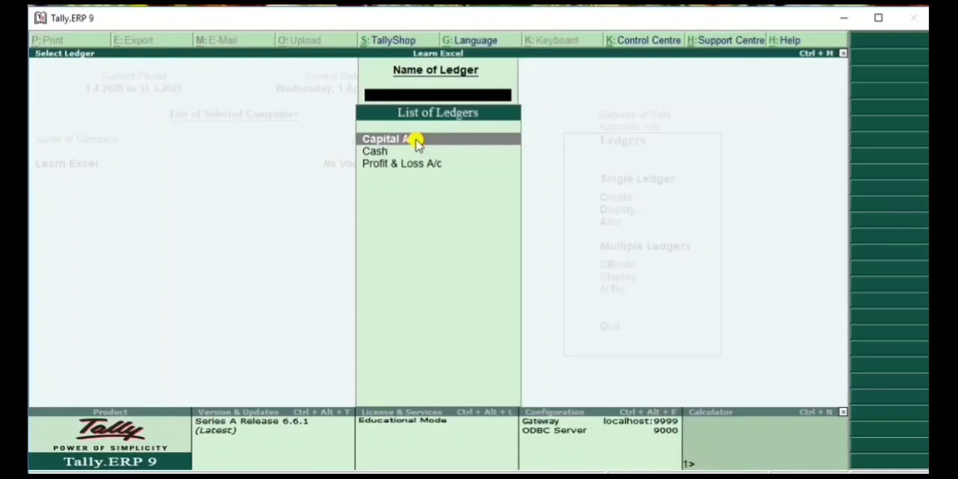
pyautogui.click(416, 143)
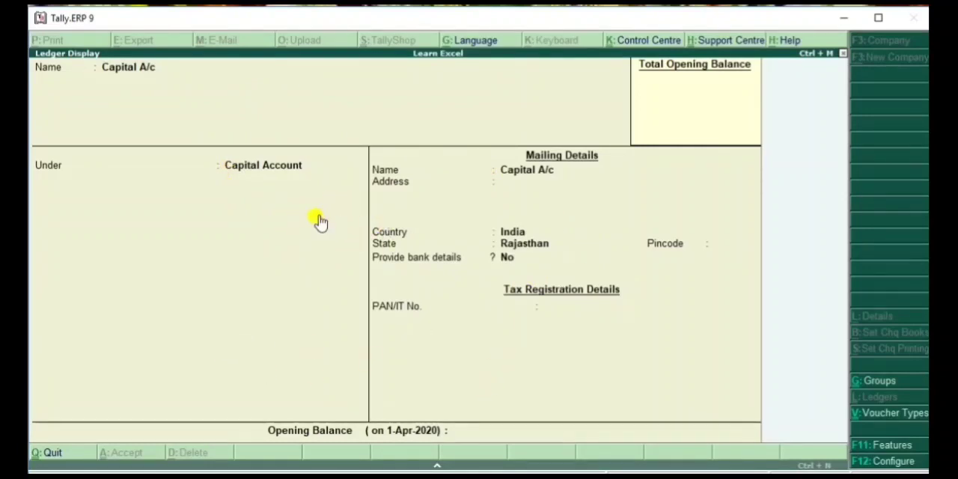
pyautogui.press('Escape')
pyautogui.press('Escape')
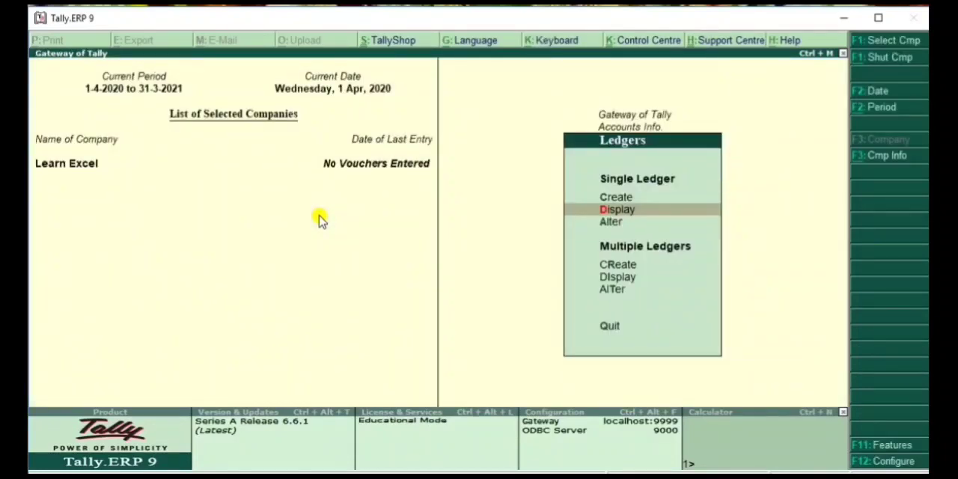
# Review the list of existing ledgers available for display, including the Cash ledger
pyautogui.press('Return')
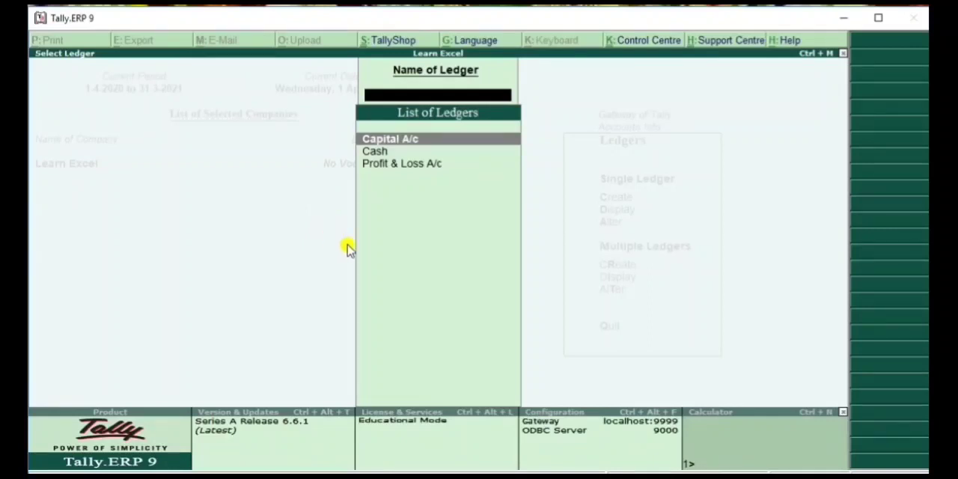
pyautogui.click(376, 151)
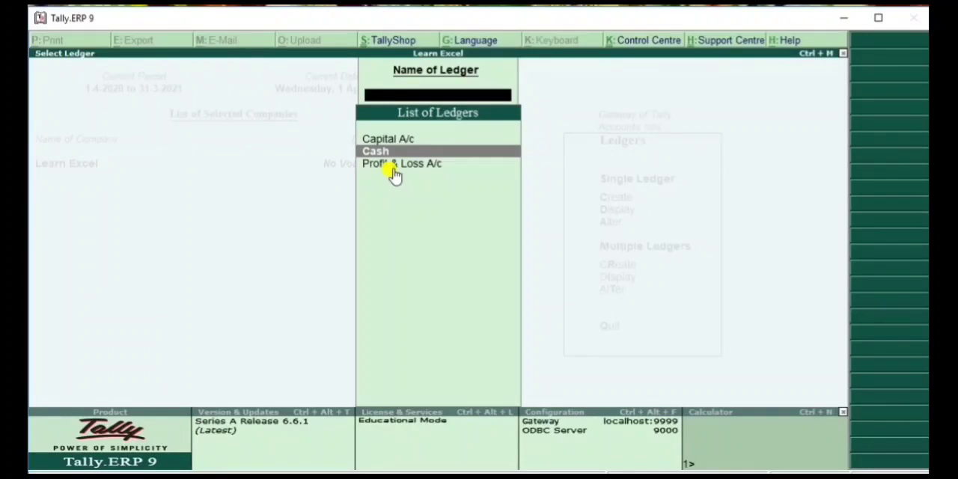
pyautogui.press('Escape')
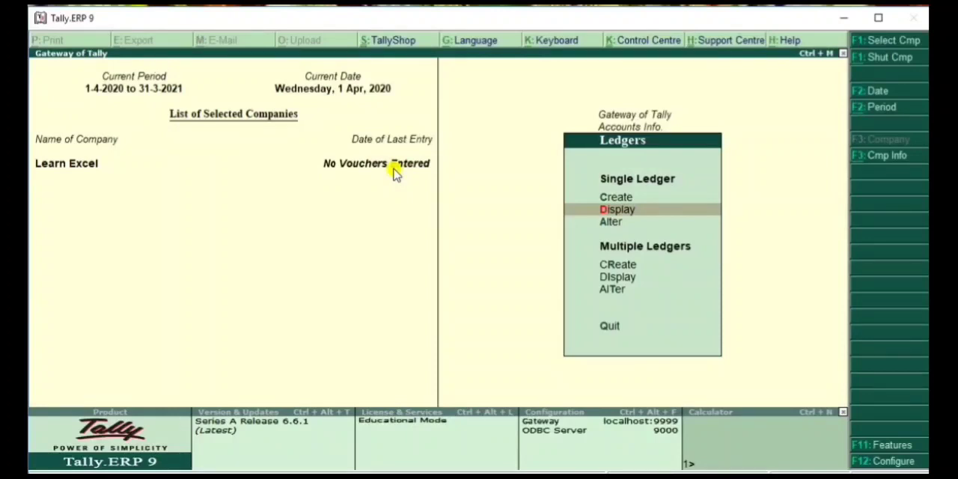
# Try to create a single ledger named Cash
pyautogui.press('c')
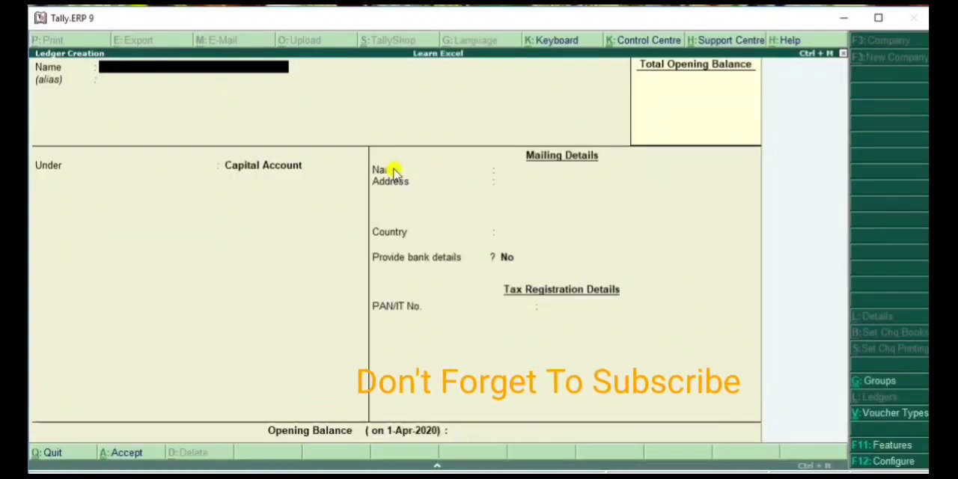
pyautogui.write('C')
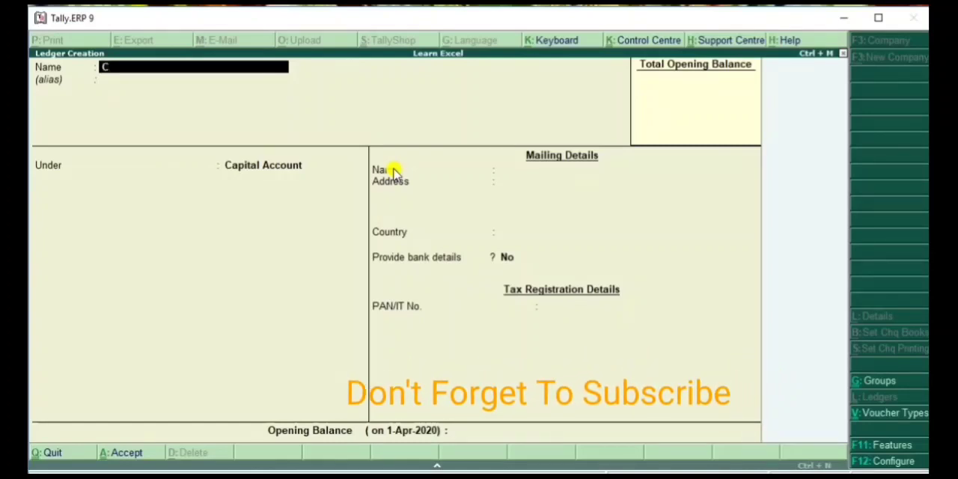
pyautogui.write('ash')
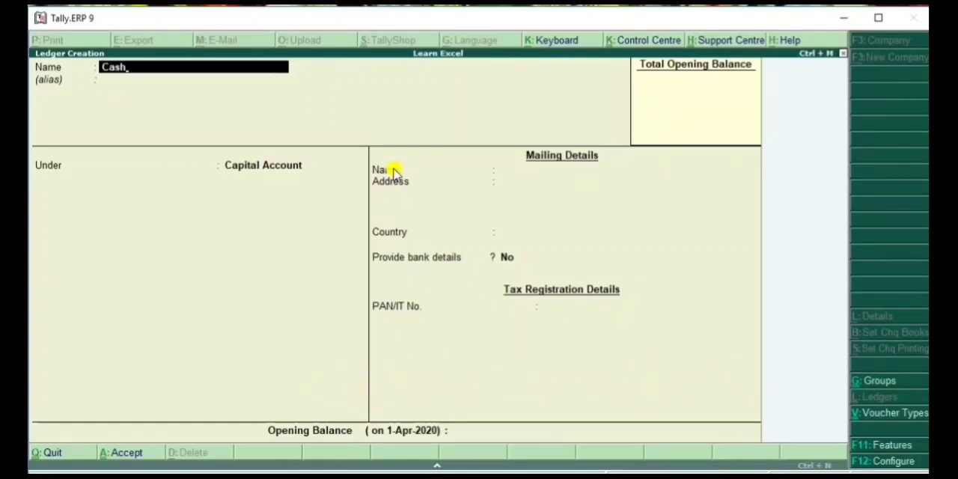
pyautogui.press('Return')
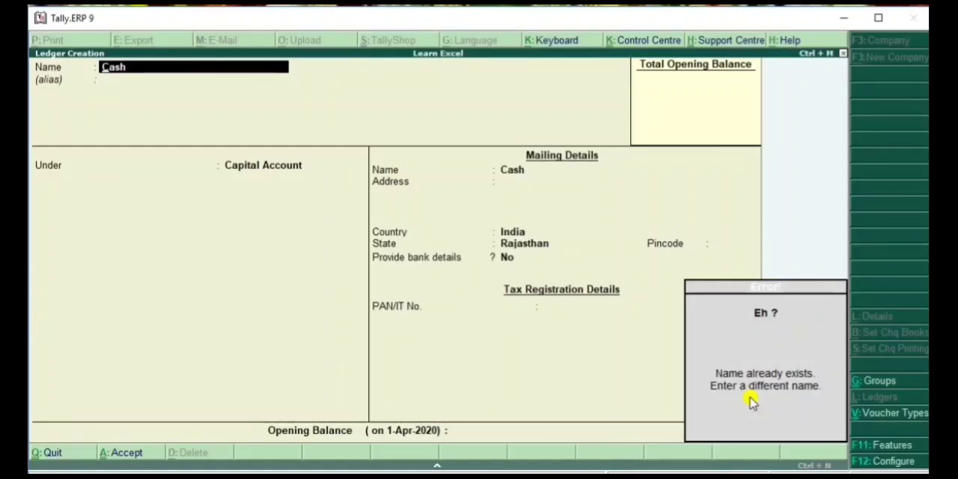
pyautogui.press('Escape')
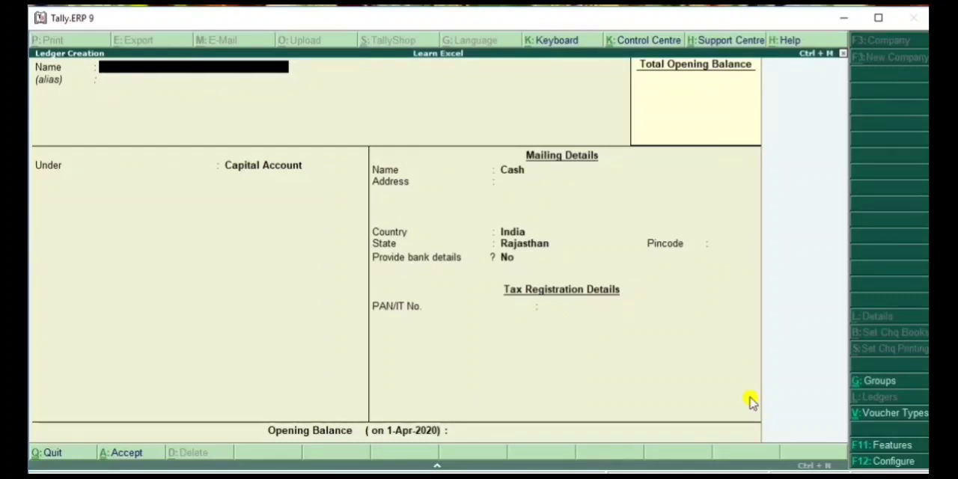
# Name the new ledger Purchases and leave its alias empty
pyautogui.write('Purchases')
pyautogui.press('Return')
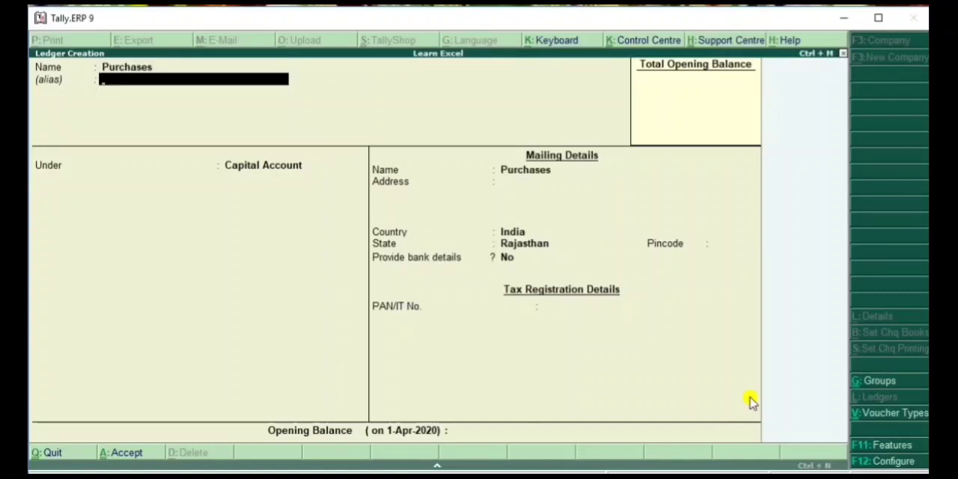
pyautogui.press('Return')
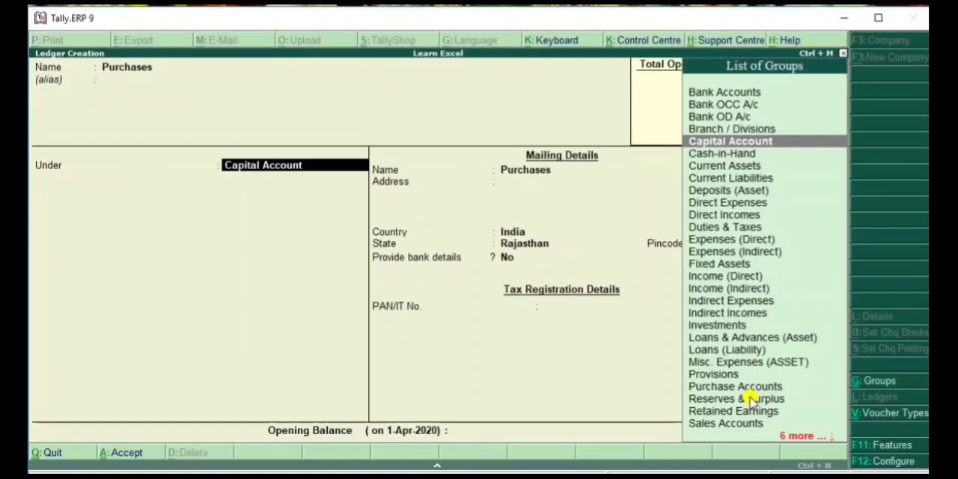
# Assign the Purchases ledger to the Purchase Accounts group with ledger type Not Applicable and no bank details, and save it
pyautogui.write('Pu')
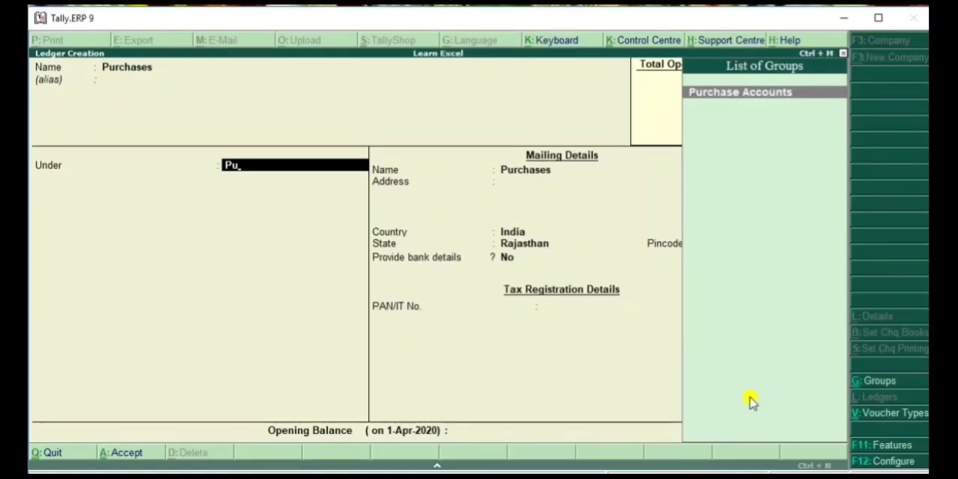
pyautogui.press('Return')
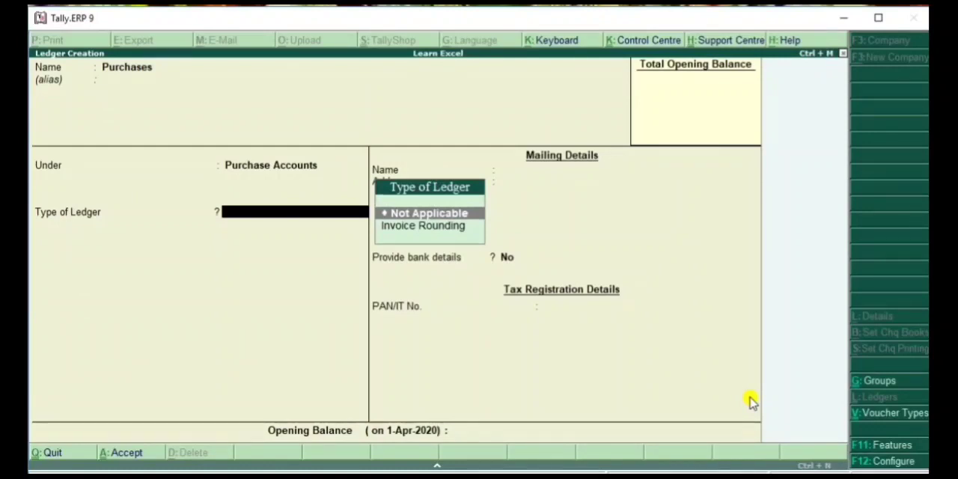
pyautogui.press('Return')
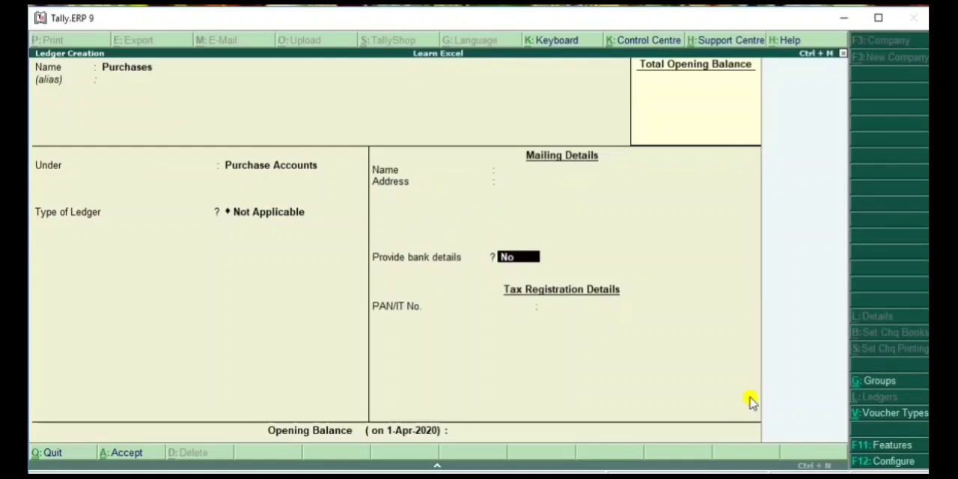
pyautogui.press('Return')
pyautogui.press('Return')
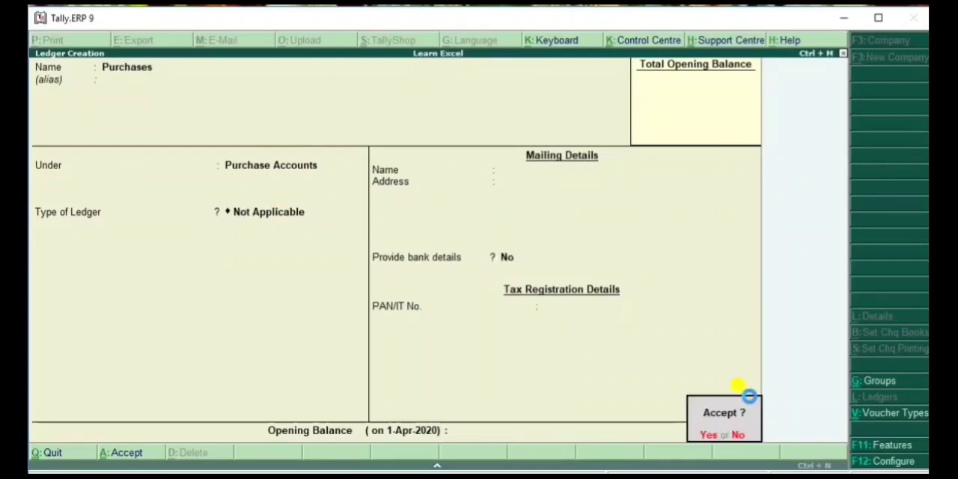
pyautogui.click(749, 397)
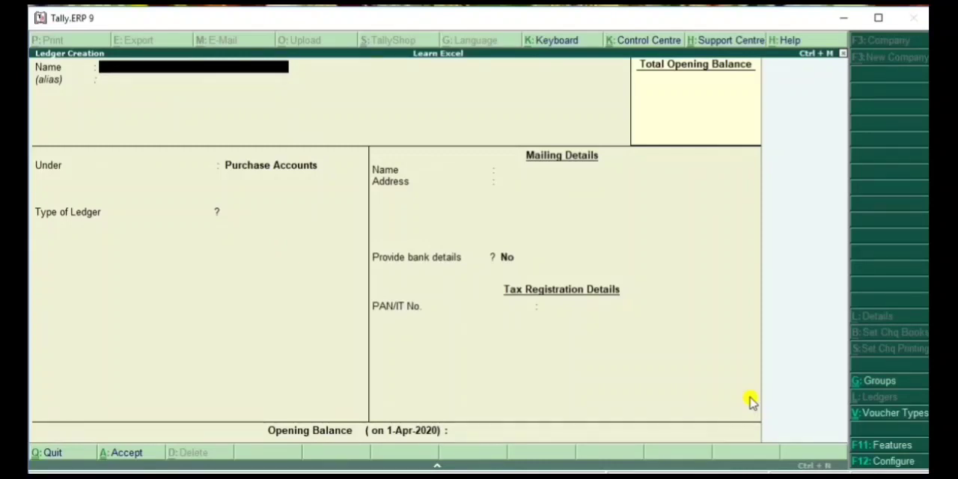
# Name the next new ledger with the person's name followed by A/c
pyautogui.write('Ravi A/c')
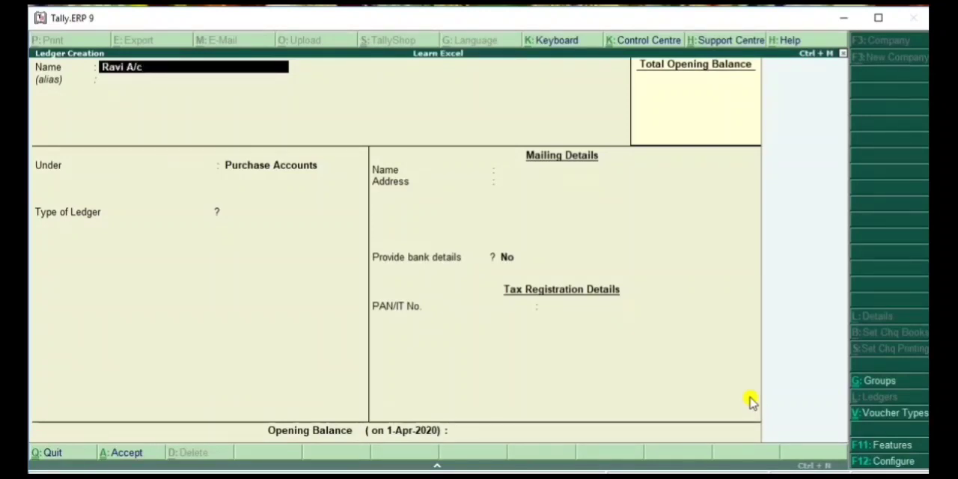
pyautogui.press('Return')
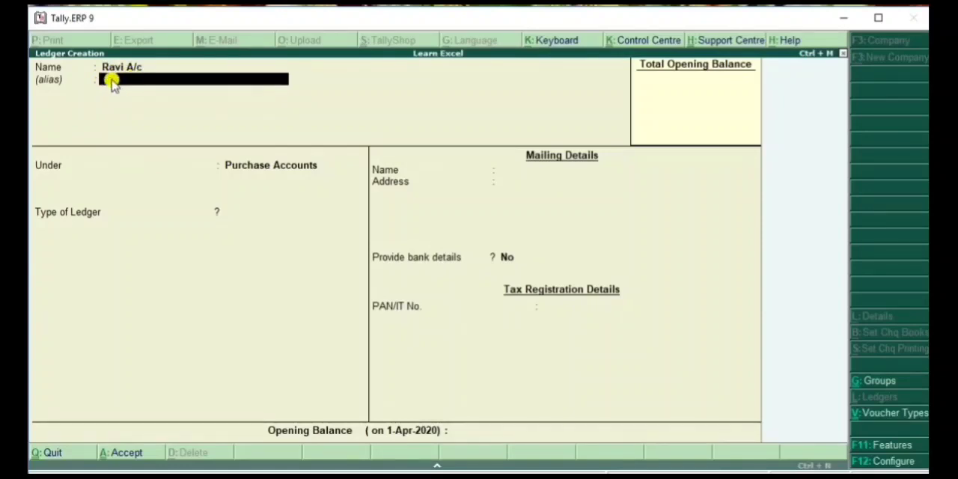
# Leave the personal ledger's alias empty and assign it to the Sundry Creditors group
pyautogui.press('Return')
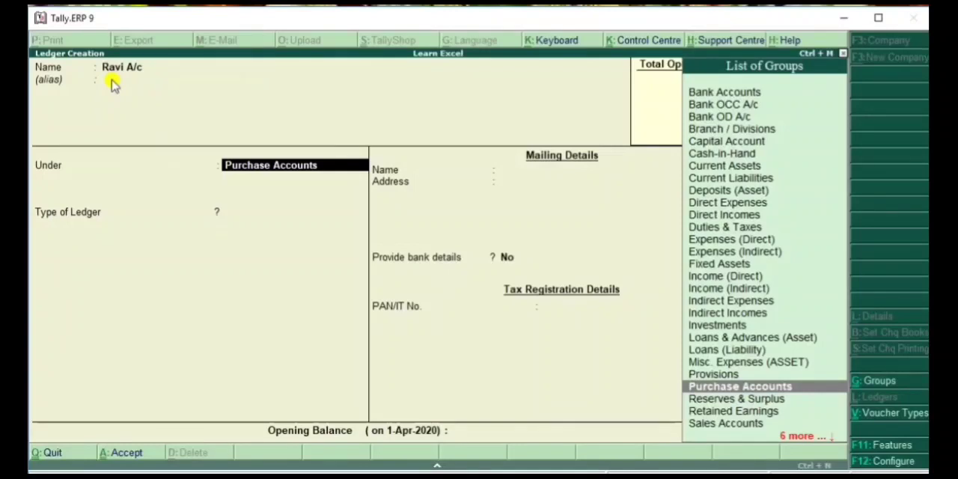
pyautogui.write('Su')
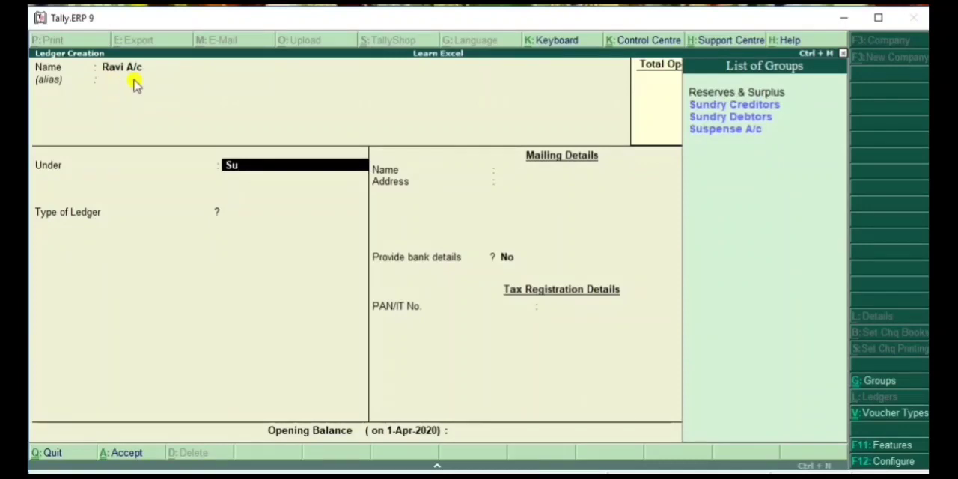
pyautogui.click(749, 109)
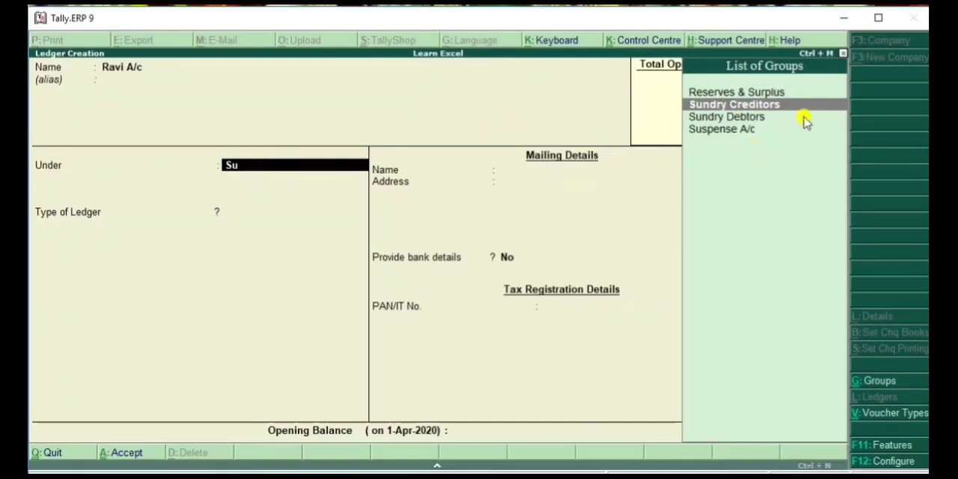
pyautogui.click(737, 106)
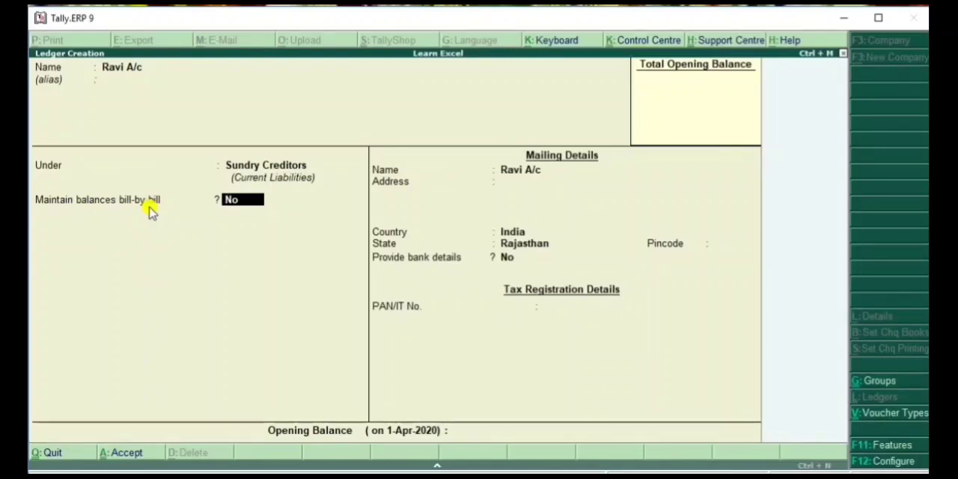
# Keep bill-by-bill balances and bank details at No, country India and state Rajasthan, save the personal ledger and leave ledger creation
pyautogui.press('Return')
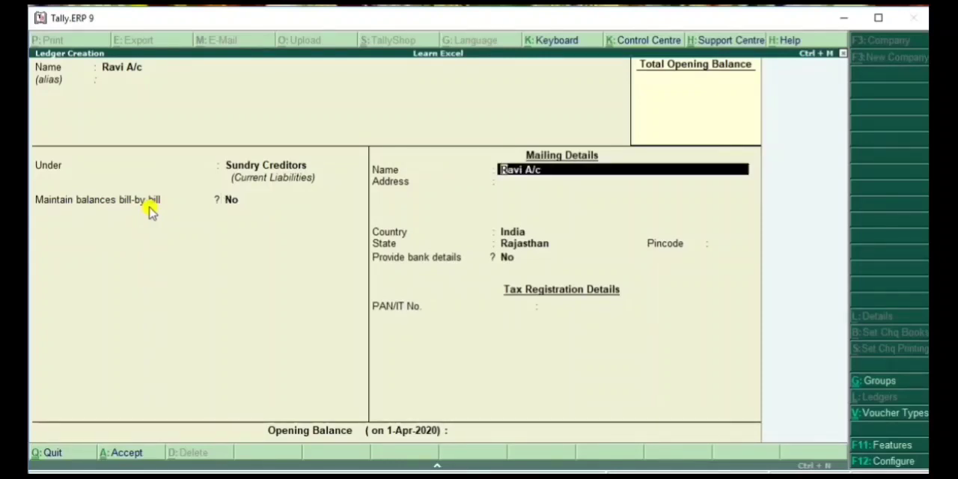
pyautogui.press('Return')
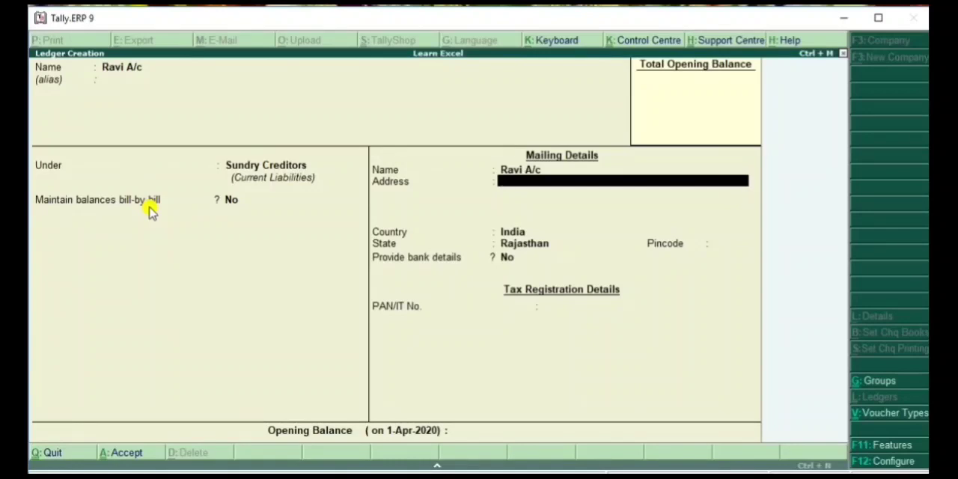
pyautogui.press('Return')
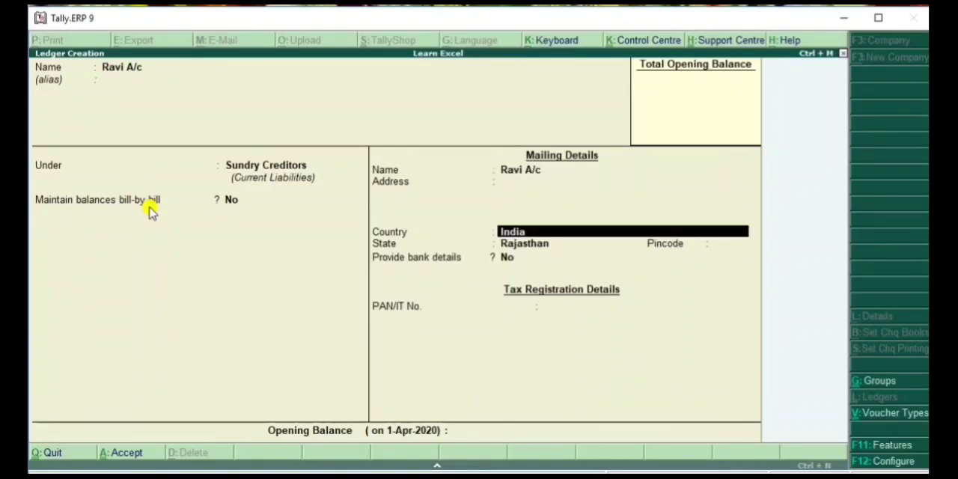
pyautogui.press('Return')
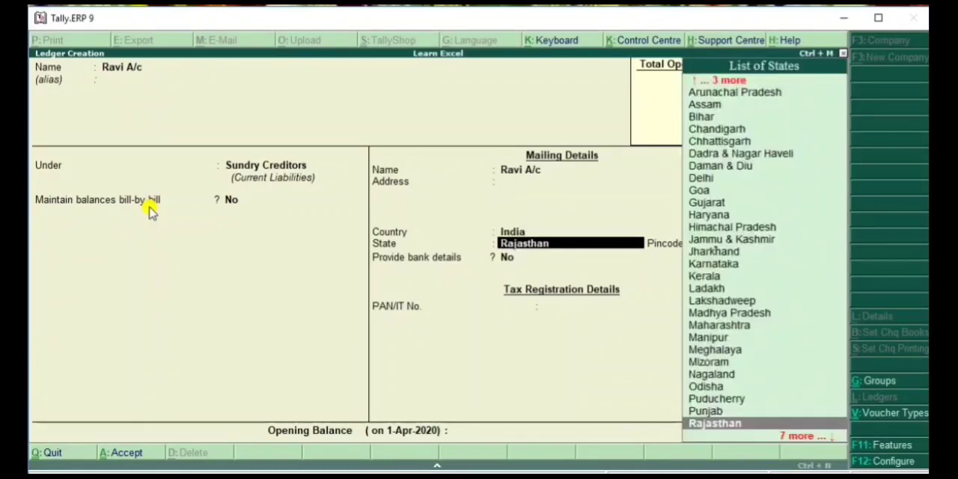
pyautogui.press('Return')
pyautogui.press('Return')
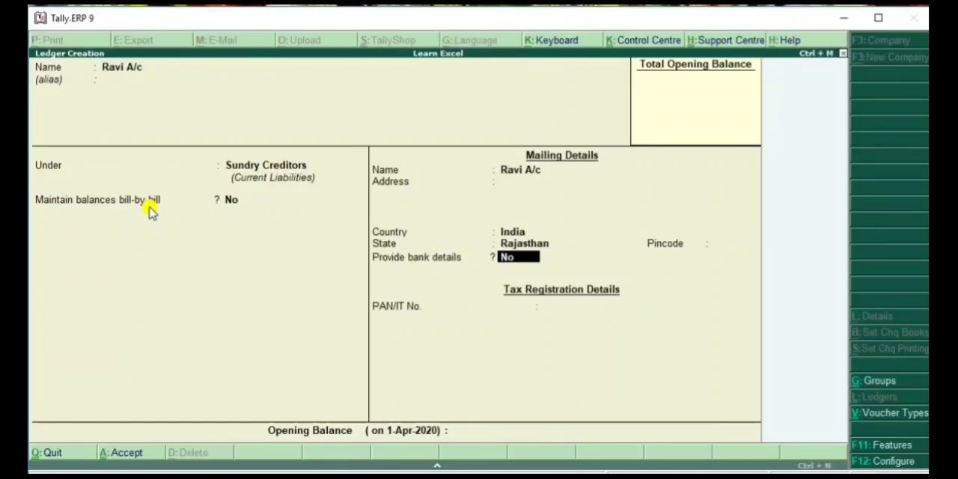
pyautogui.press('Return')
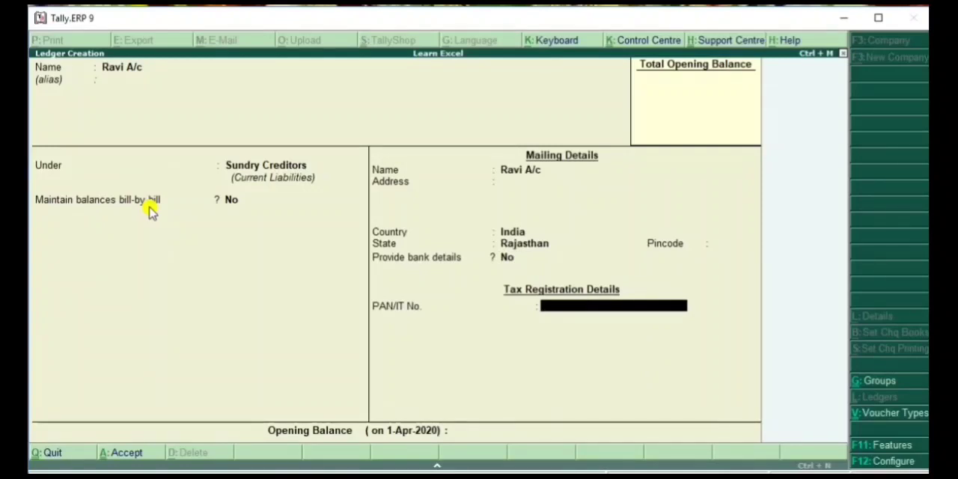
pyautogui.press('Return')
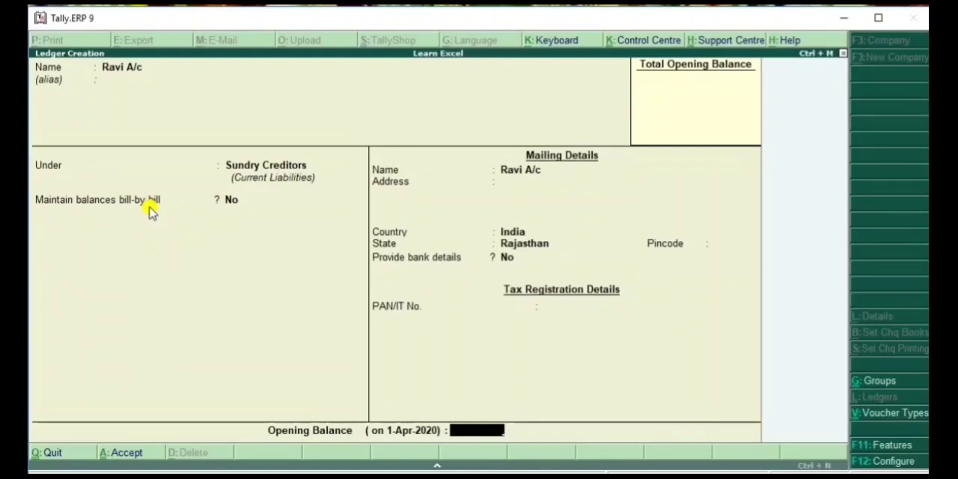
pyautogui.press('Return')
pyautogui.press('Return')
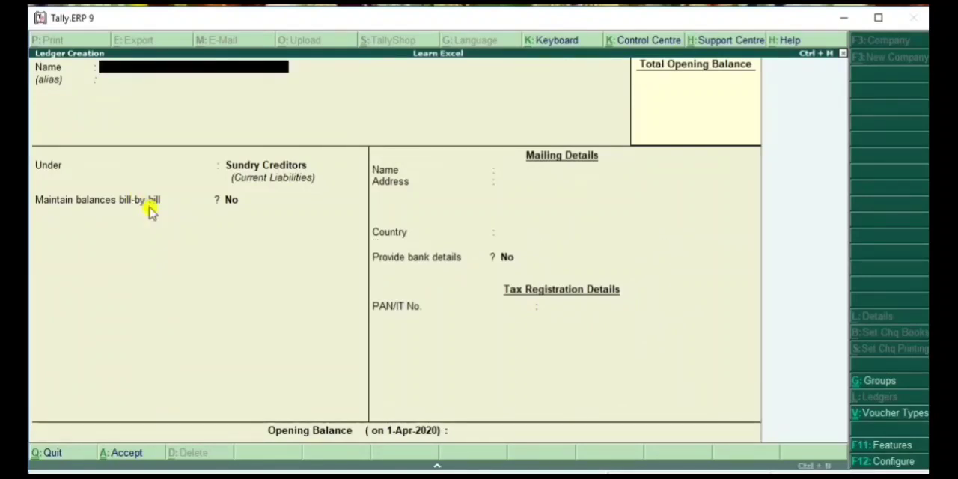
pyautogui.press('Escape')
pyautogui.press('Return')
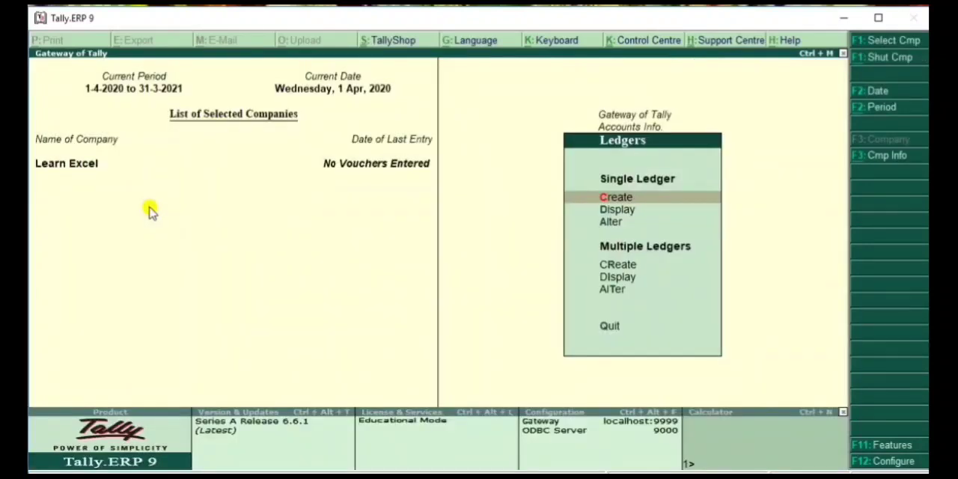
# Display the personal account ledger under Single Ledger to check its details, and return to the Ledgers menu
pyautogui.press('d')
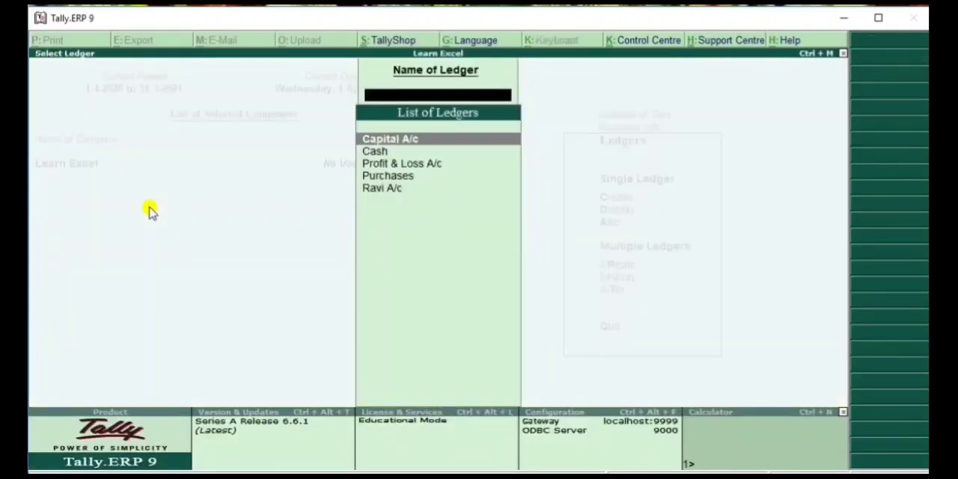
pyautogui.click(387, 191)
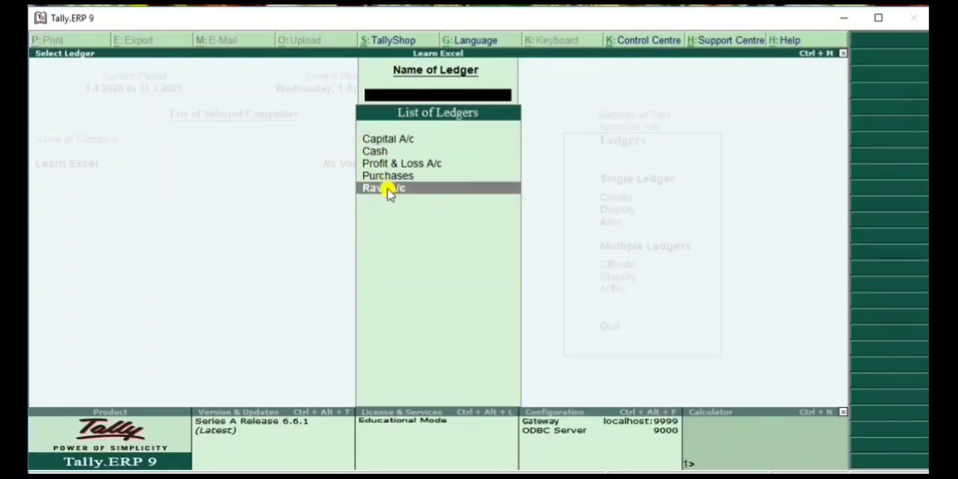
pyautogui.click(387, 191)
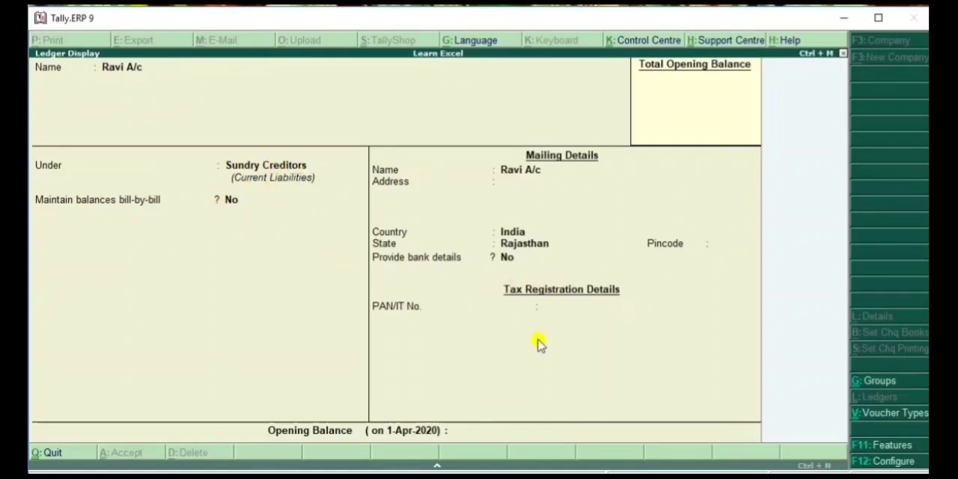
pyautogui.press('Escape')
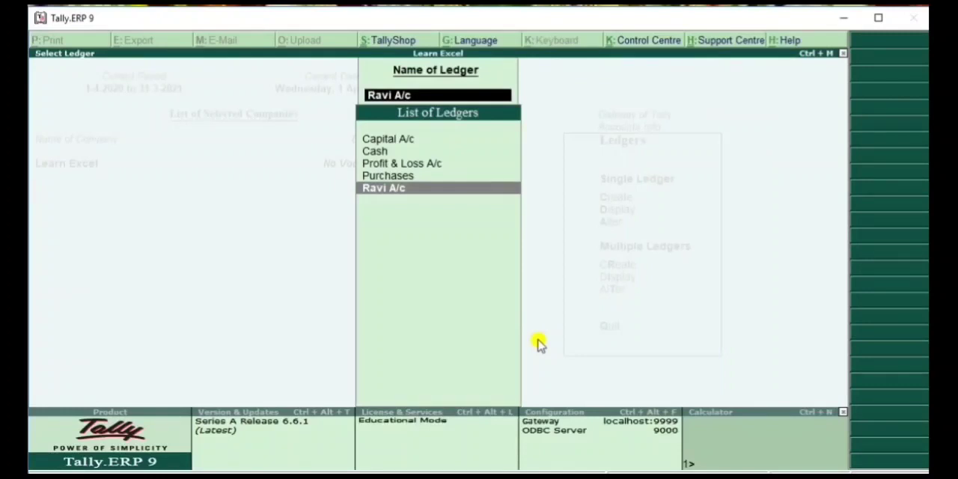
pyautogui.press('Escape')
pyautogui.press('Escape')
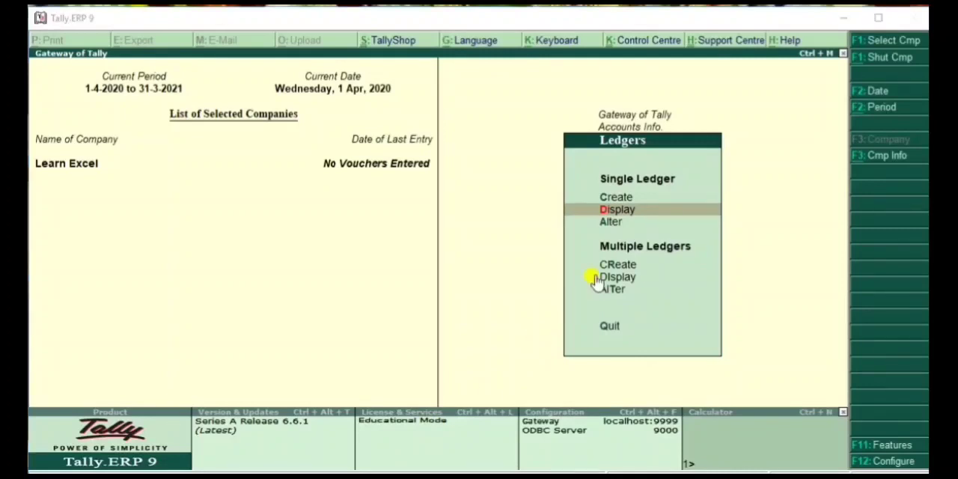
# Open the personal account ledger for alteration as a single ledger
pyautogui.click(610, 225)
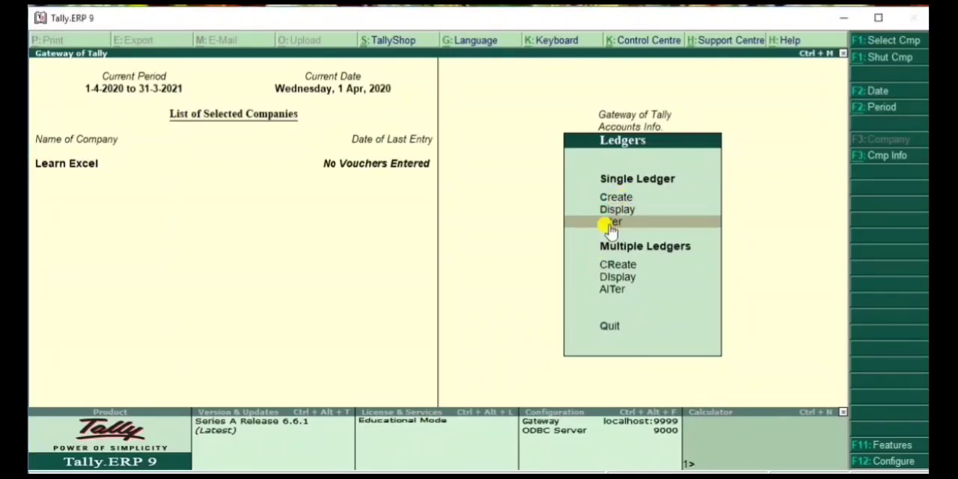
pyautogui.click(610, 225)
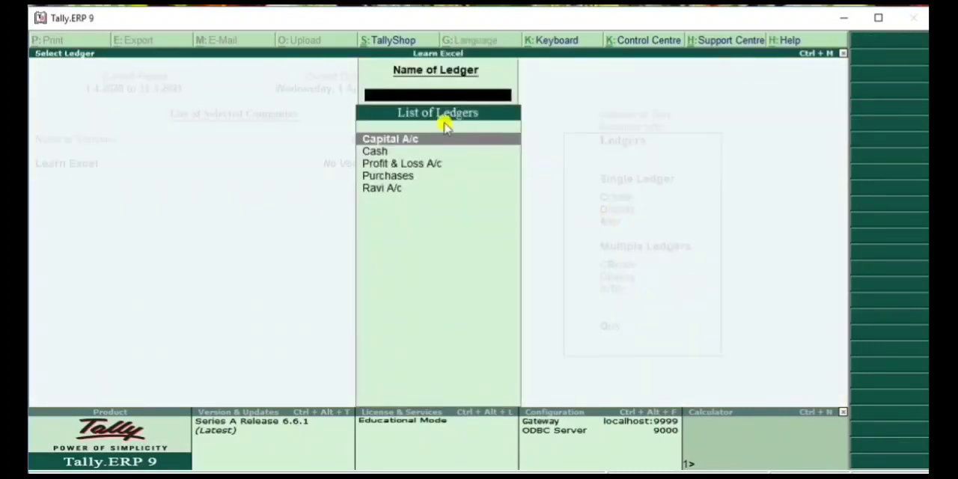
pyautogui.click(403, 192)
pyautogui.click(403, 192)
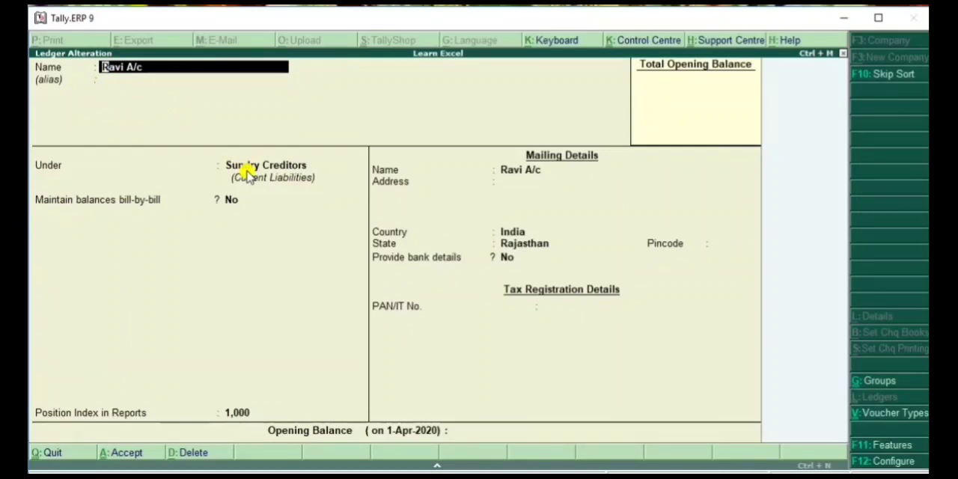
# Review the personal ledger's alterable fields from name to opening balance without changing them, and decline to accept the alteration
pyautogui.press('Return')
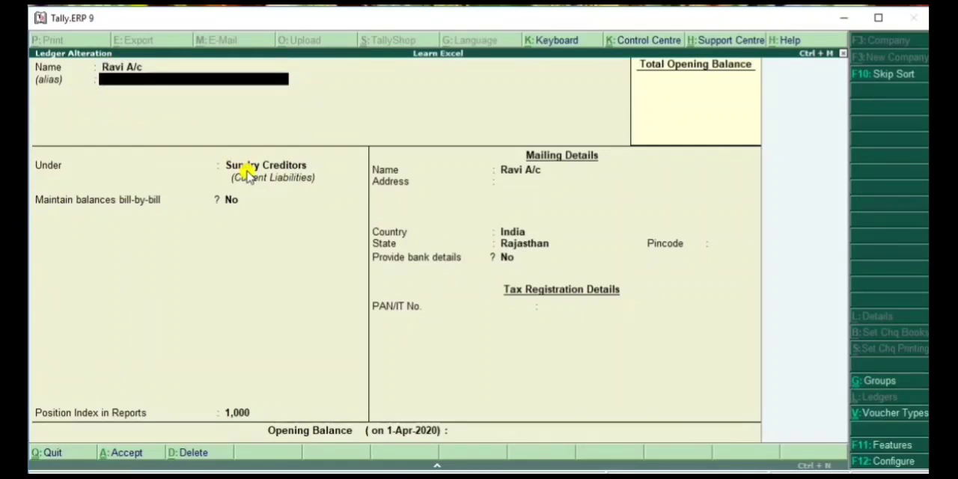
pyautogui.press('Return')
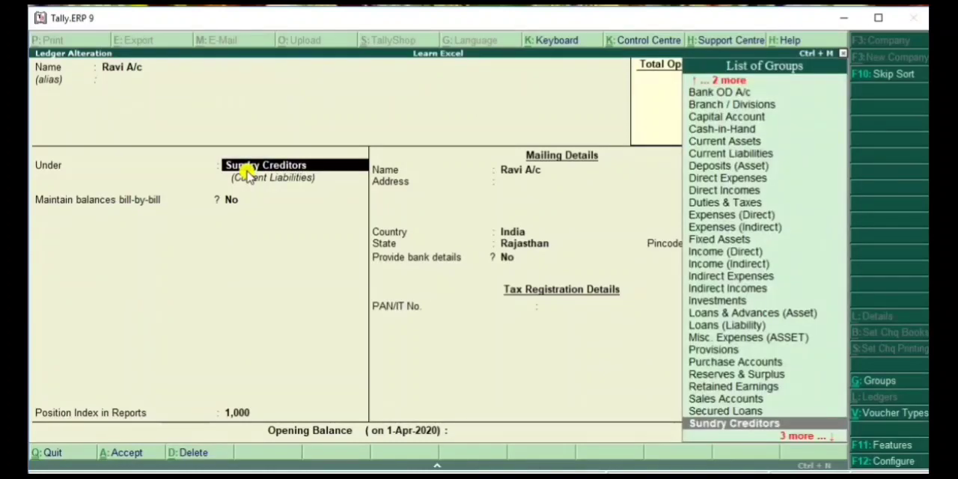
pyautogui.press('Return')
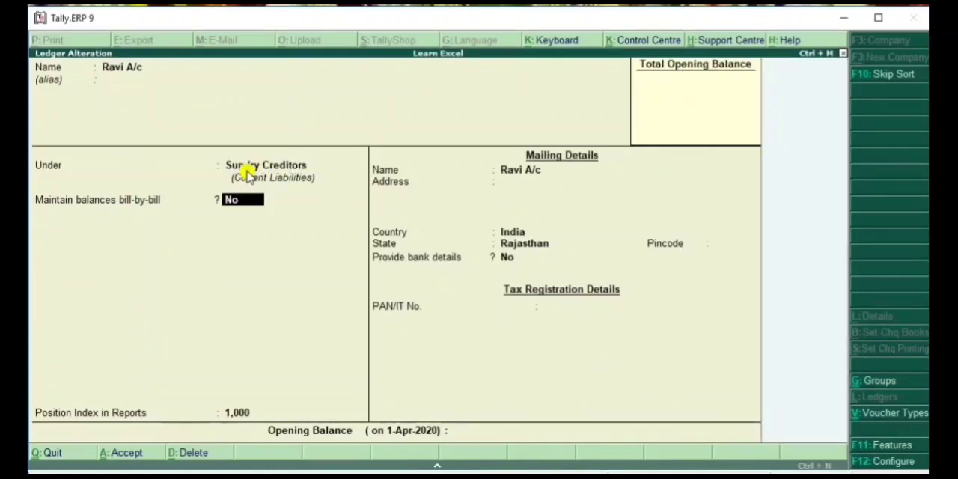
pyautogui.press('Return')
pyautogui.press('Return')
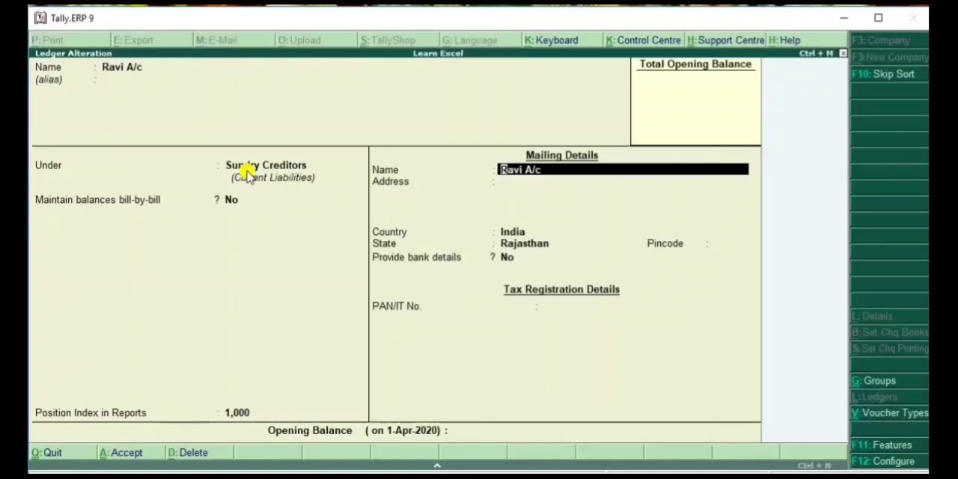
pyautogui.press('Return')
pyautogui.press('Return')
pyautogui.press('Return')
pyautogui.press('Return')
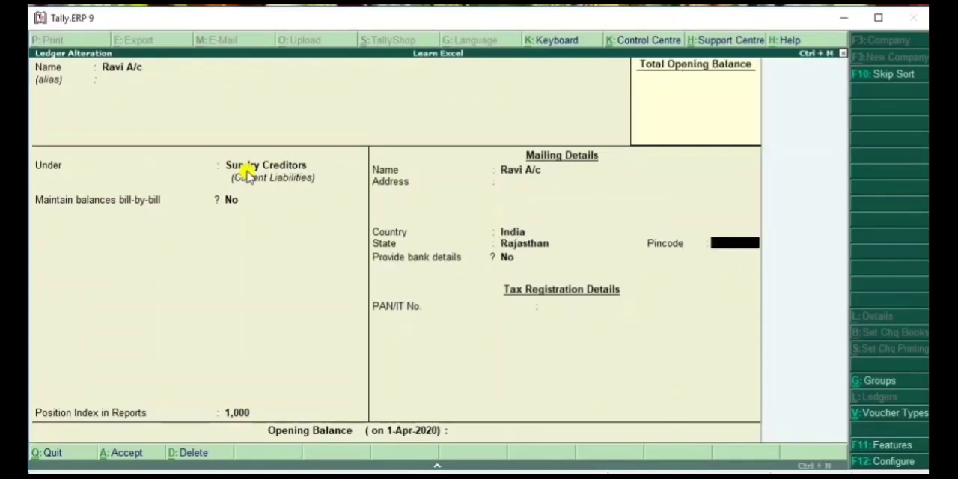
pyautogui.press('Return')
pyautogui.press('Return')
pyautogui.press('Return')
pyautogui.press('Return')
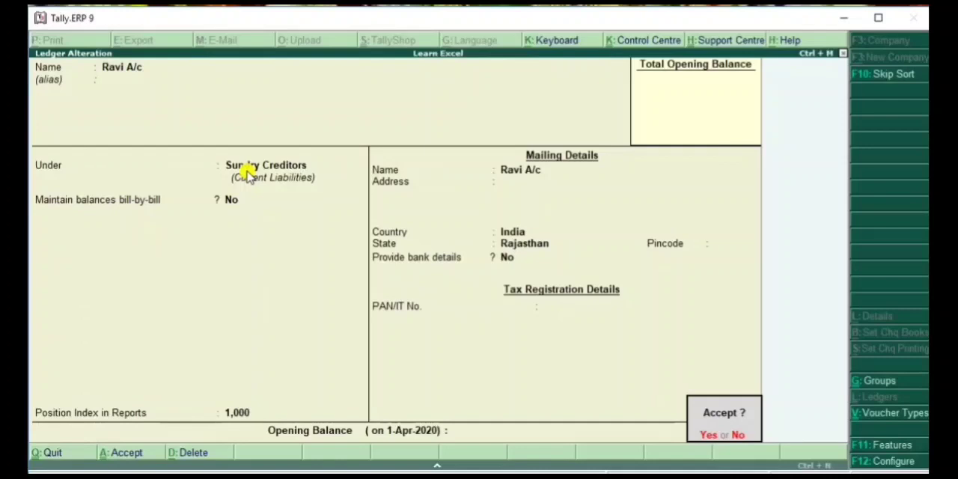
pyautogui.press('n')
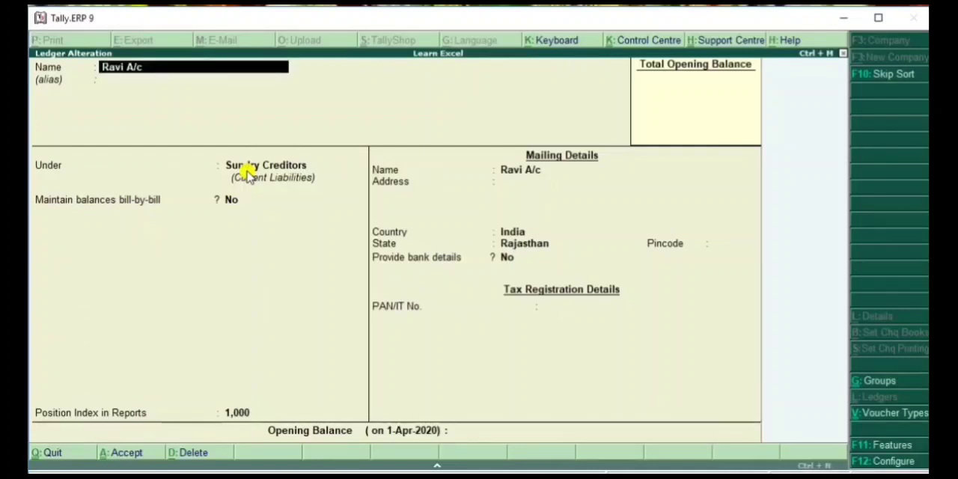
# Delete the personal account ledger, confirm the deletion and return to the Ledgers menu
pyautogui.hotkey('alt', 'd')
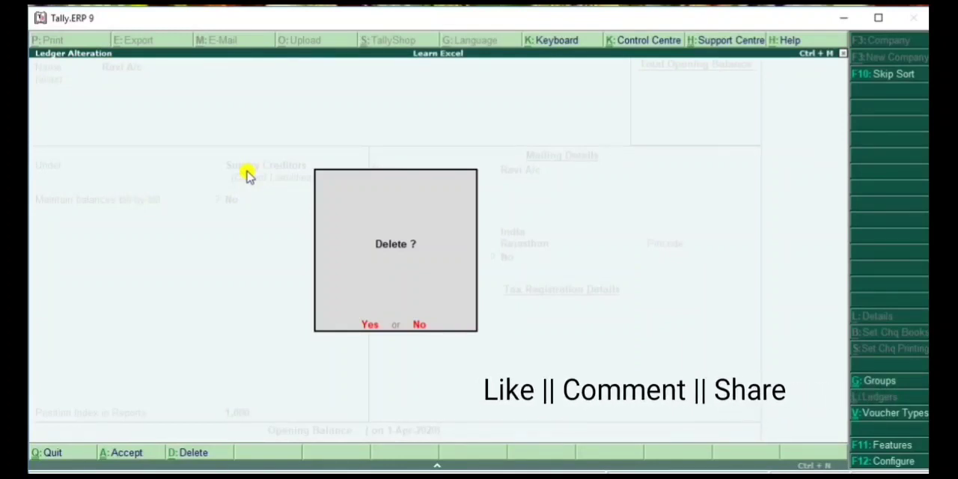
pyautogui.press('y')
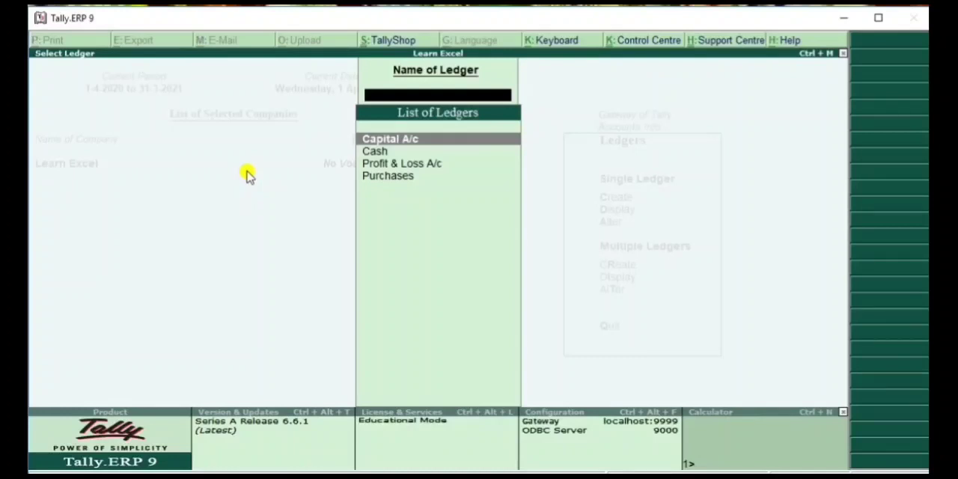
pyautogui.press('Escape')
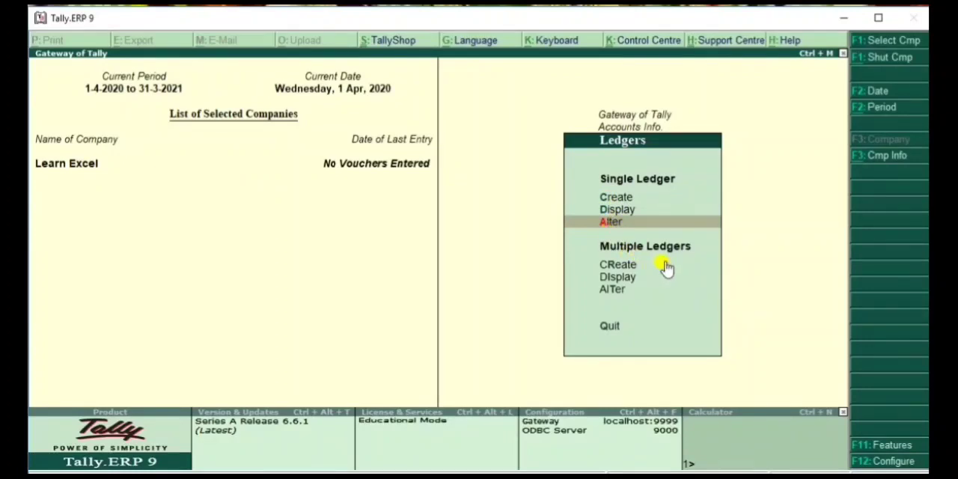
# Start creating multiple ledgers with Bank Accounts as their common group
pyautogui.click(627, 272)
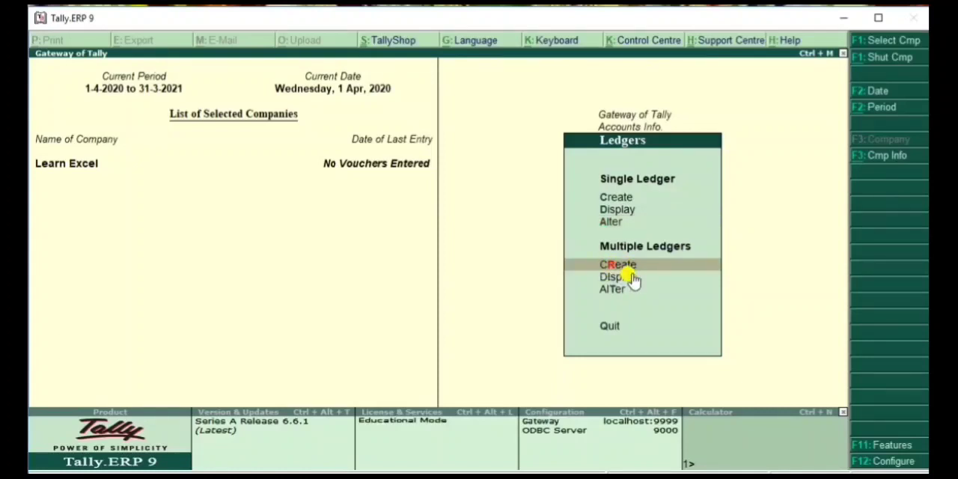
pyautogui.press('Return')
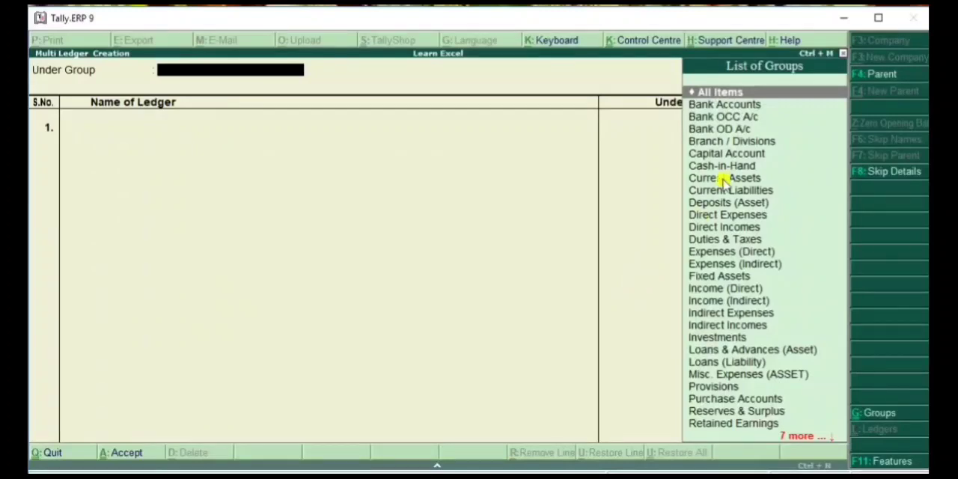
pyautogui.click(732, 106)
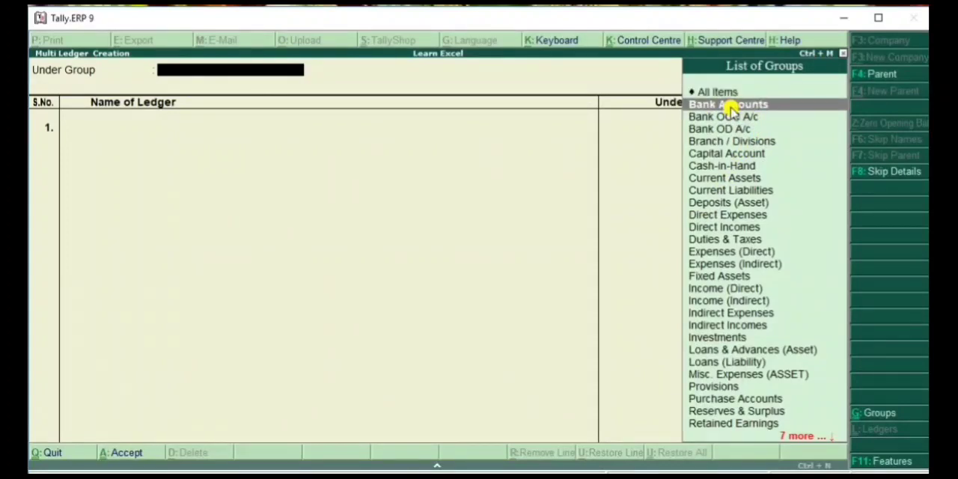
pyautogui.doubleClick(730, 107)
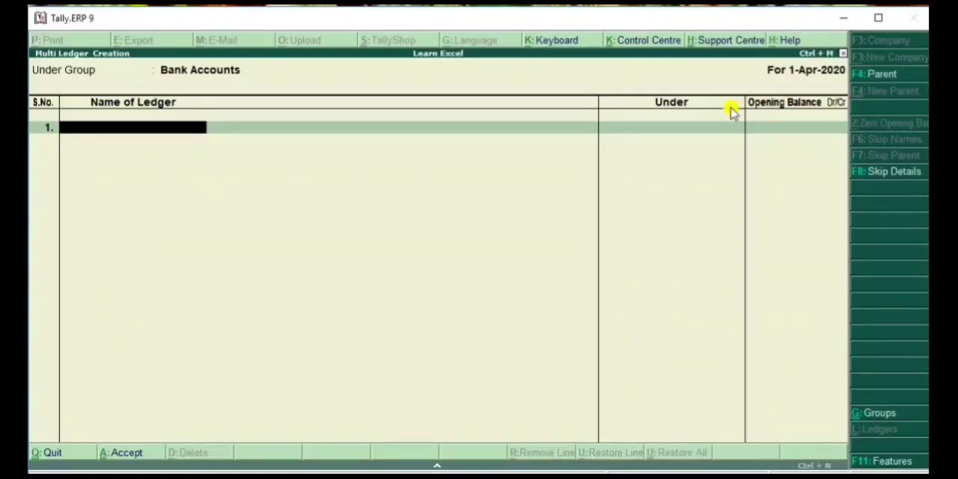
# Add ledgers named Sbi and HDFC under Bank Accounts, leaving their opening balances blank
pyautogui.write('Sbi')
pyautogui.press('Return')
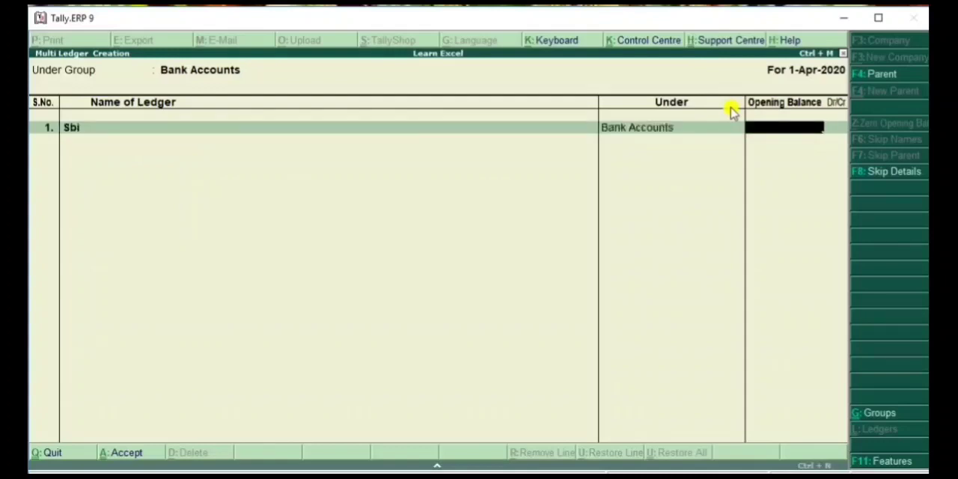
pyautogui.press('Return')
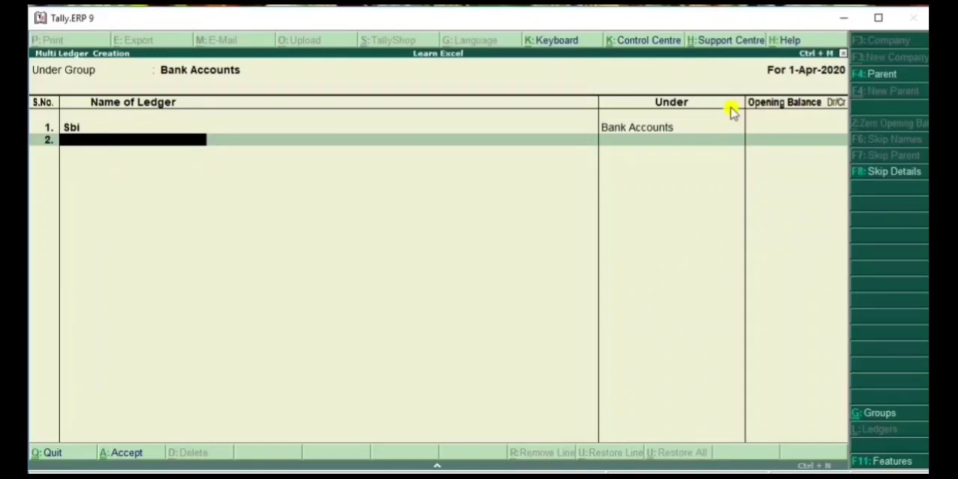
pyautogui.write('HDFC')
pyautogui.press('Return')
pyautogui.press('Return')
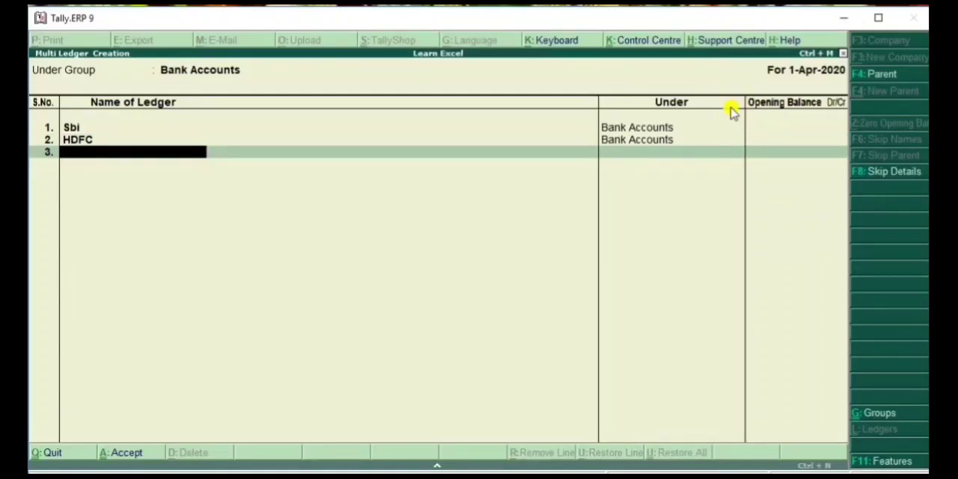
# Add a PNB ledger with a blank opening balance as the third entry and accept the multiple ledger creation
pyautogui.write('PNB')
pyautogui.press('Return')
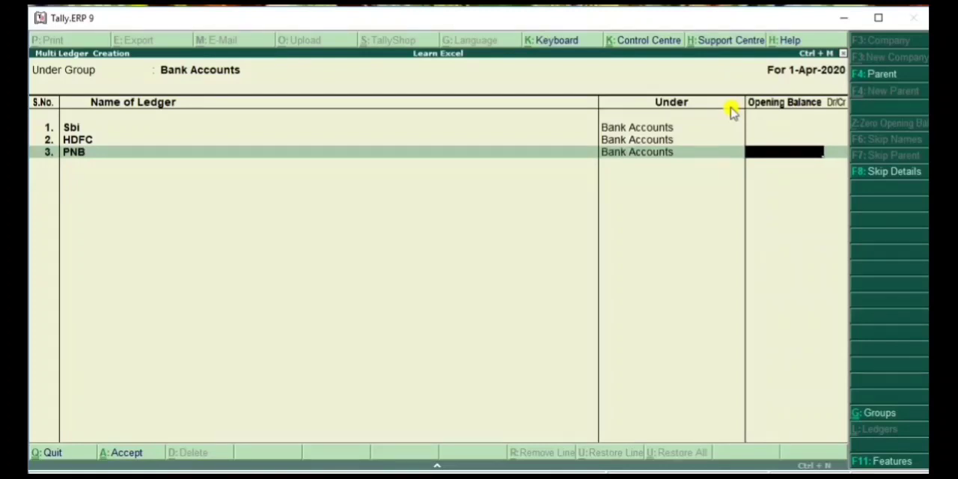
pyautogui.press('Return')
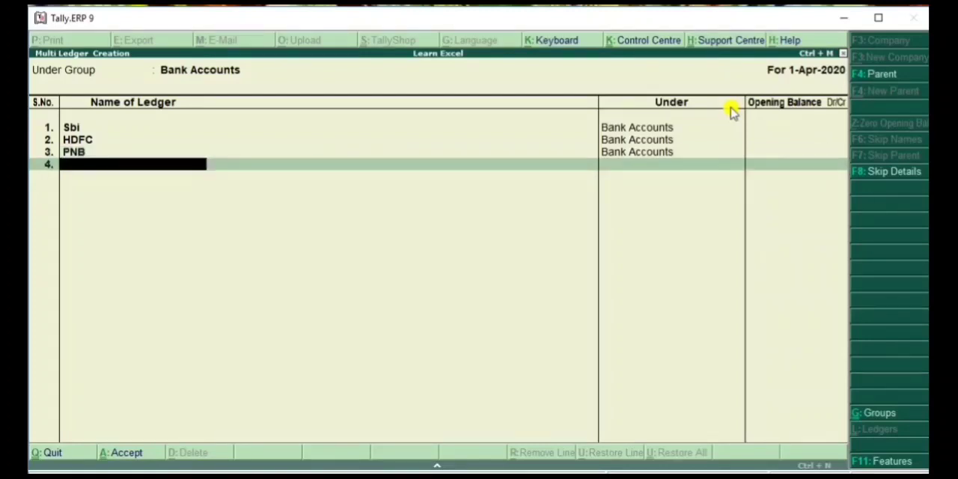
pyautogui.press('Return')
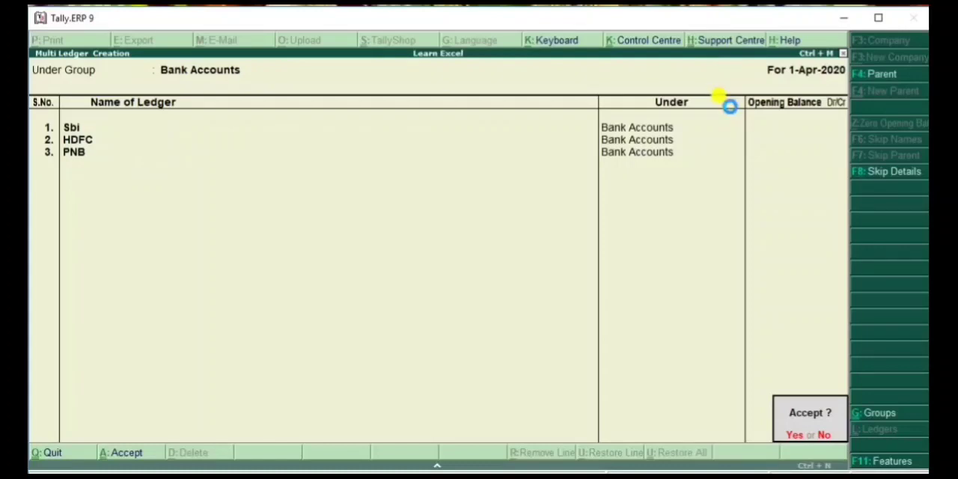
pyautogui.press('Return')
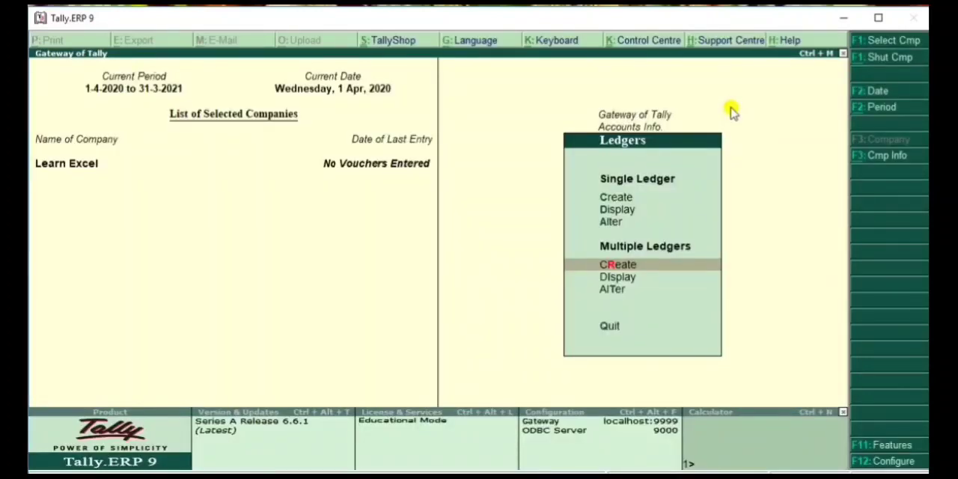
# Display multiple ledgers for the Bank Accounts group and return to the Ledgers menu
pyautogui.press('Return')
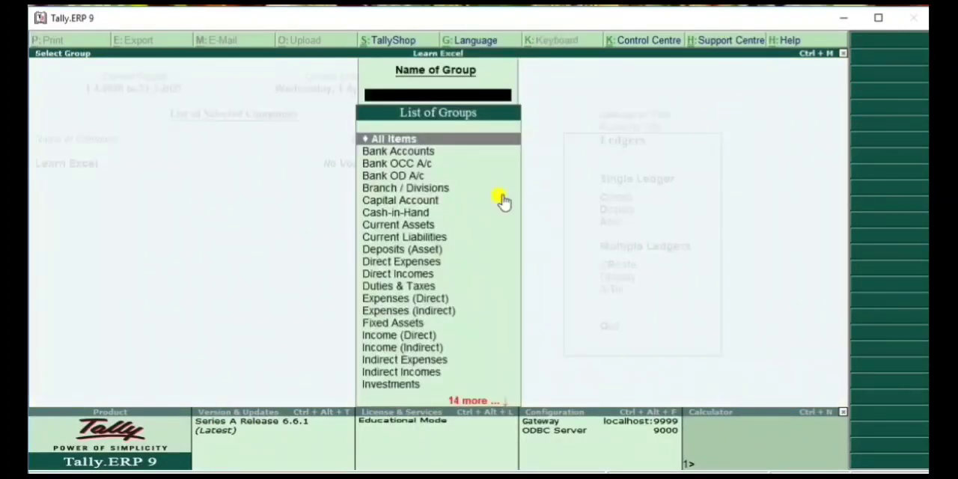
pyautogui.click(423, 153)
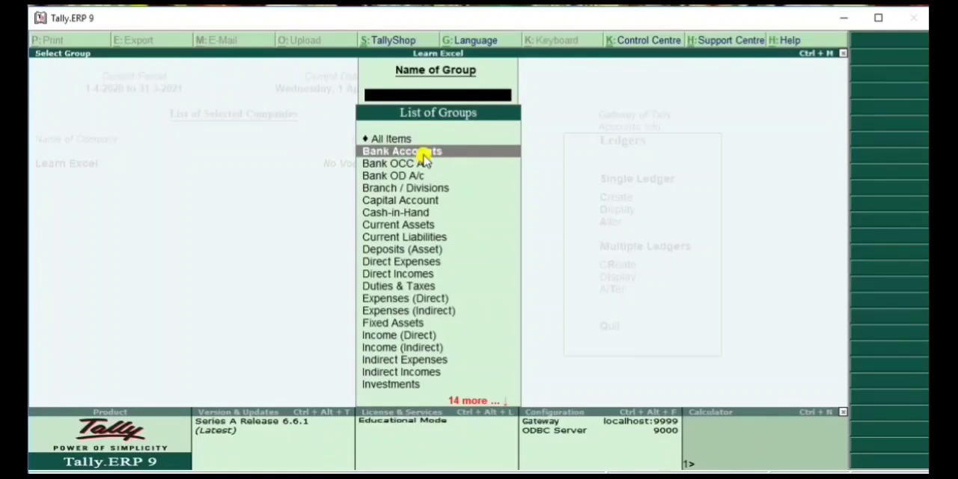
pyautogui.click(423, 153)
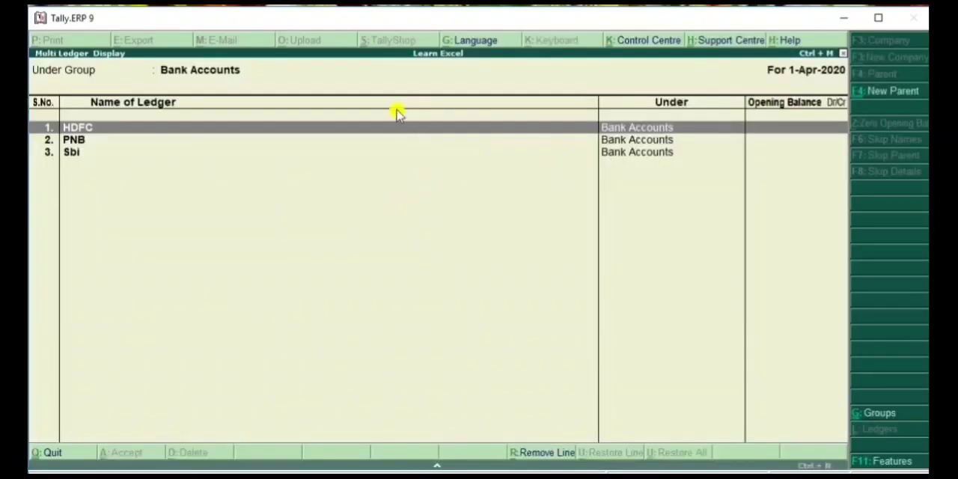
pyautogui.press('Escape')
pyautogui.press('Escape')
pyautogui.press('Escape')
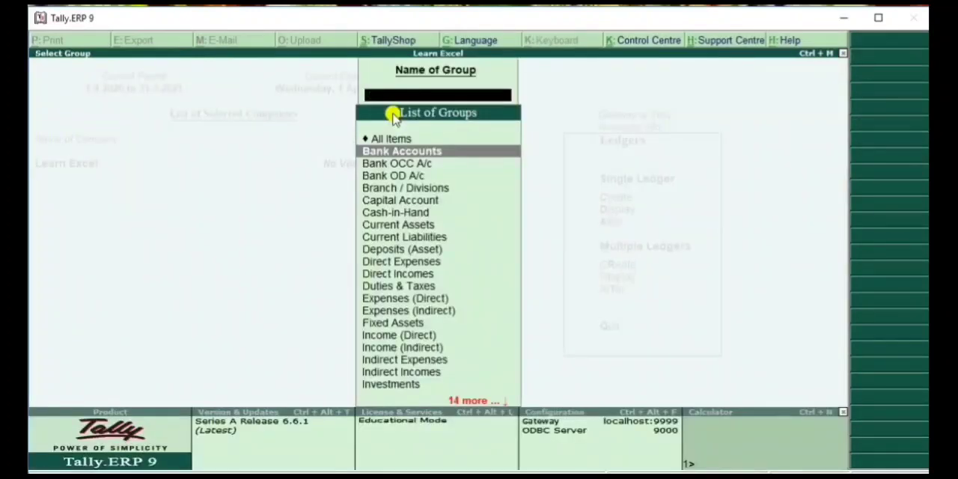
# Look over the list of ledgers offered for single display, and view the Bank Accounts group again in the multiple ledger display
pyautogui.click(619, 213)
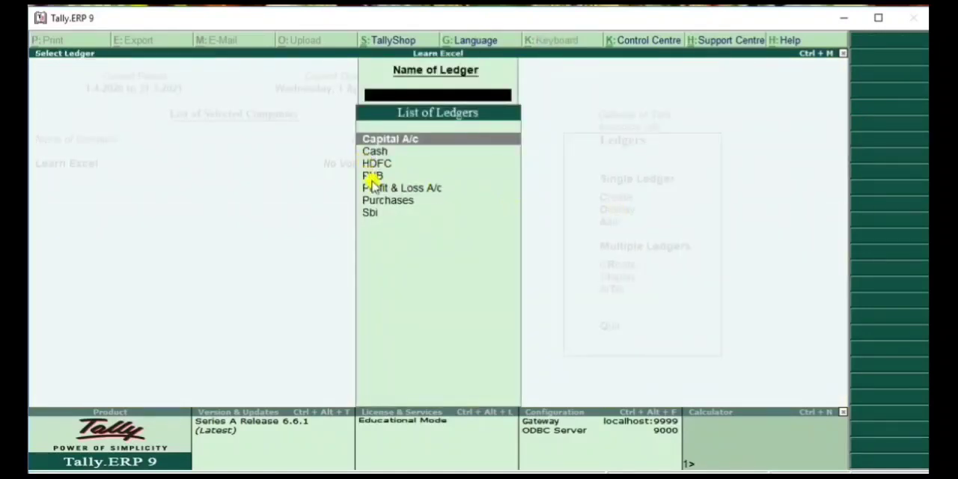
pyautogui.press('Escape')
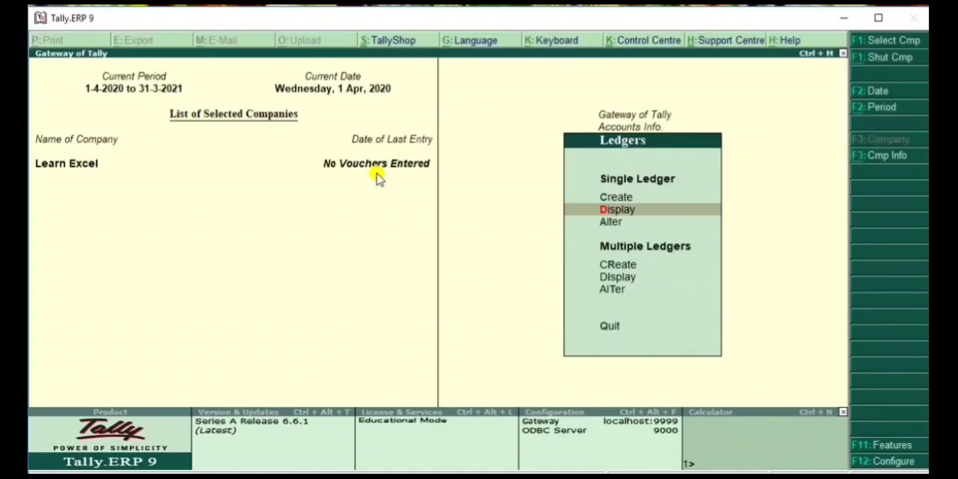
pyautogui.click(618, 277)
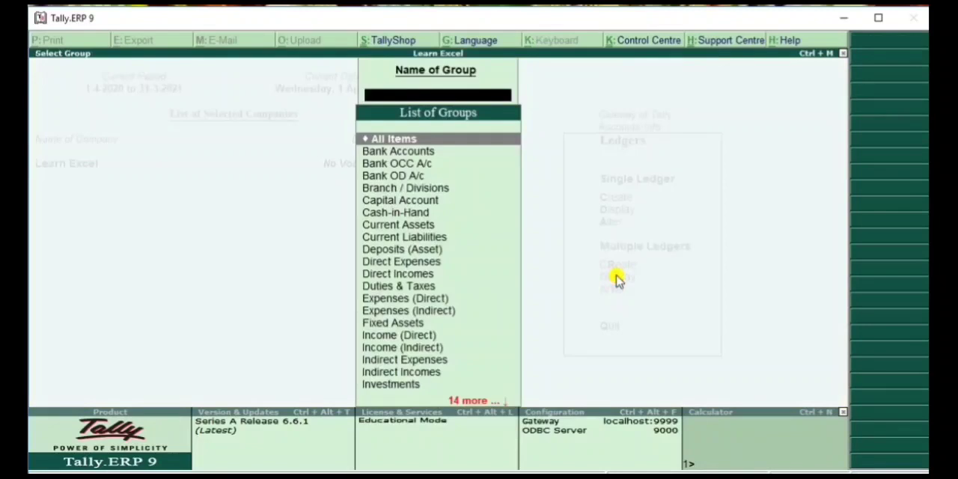
pyautogui.click(450, 157)
pyautogui.click(449, 157)
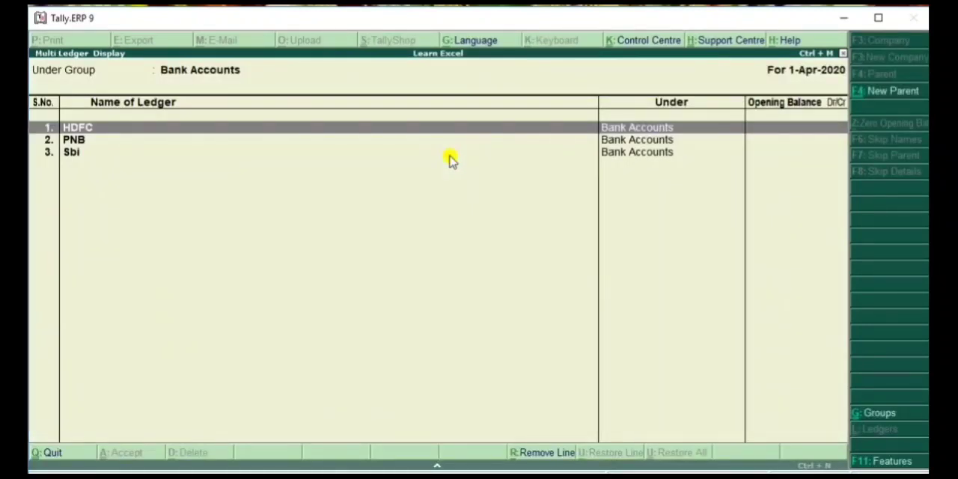
pyautogui.press('Escape')
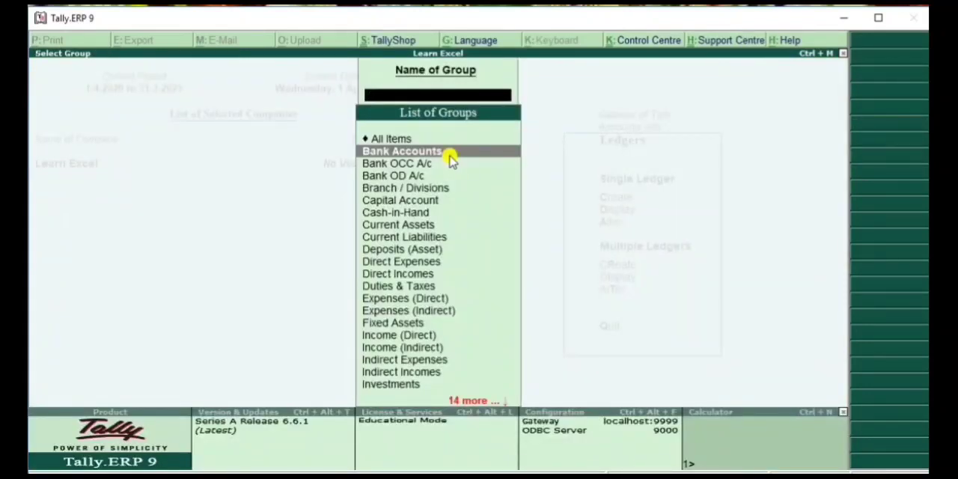
pyautogui.press('Escape')
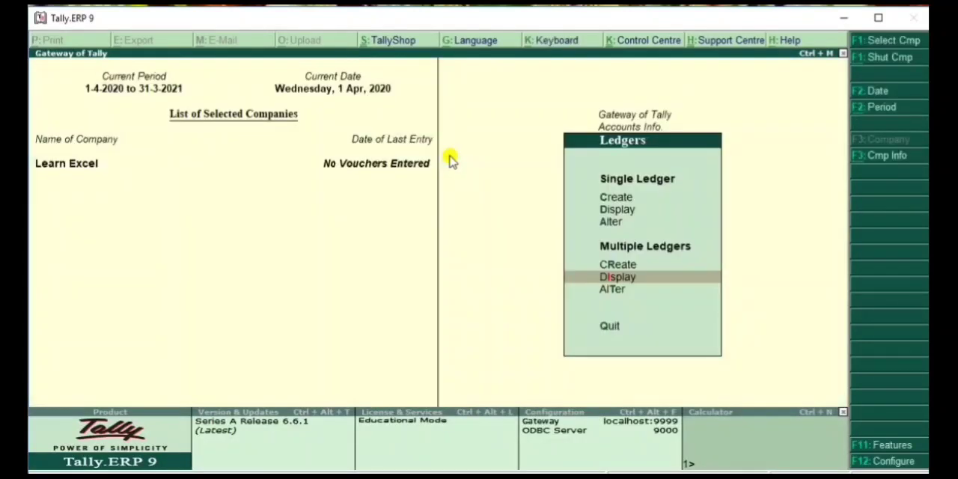
# Display the HDFC ledger's details as a single ledger and go back to the ledger list
pyautogui.click(618, 212)
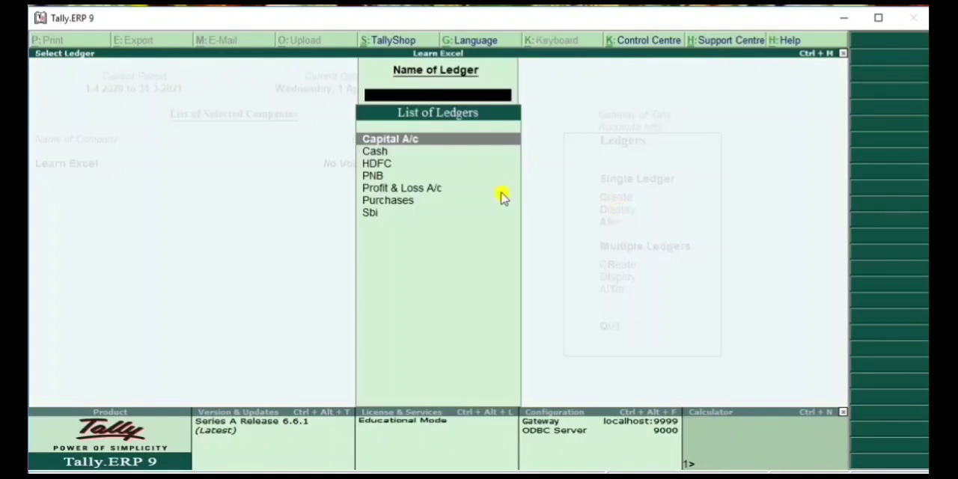
pyautogui.click(390, 165)
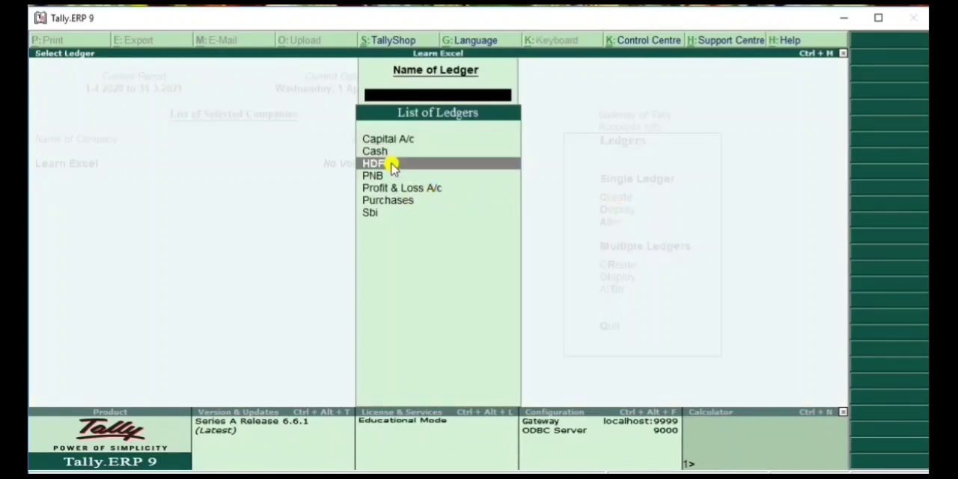
pyautogui.click(390, 165)
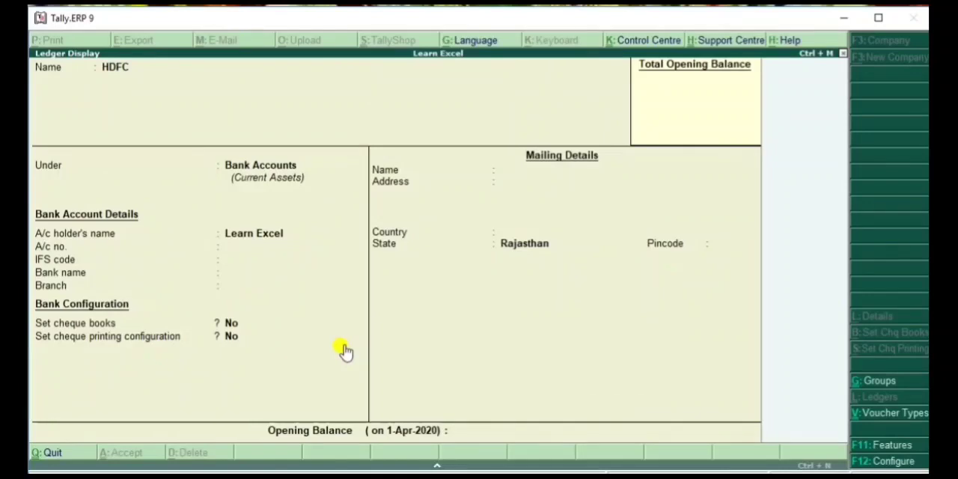
pyautogui.press('Escape')
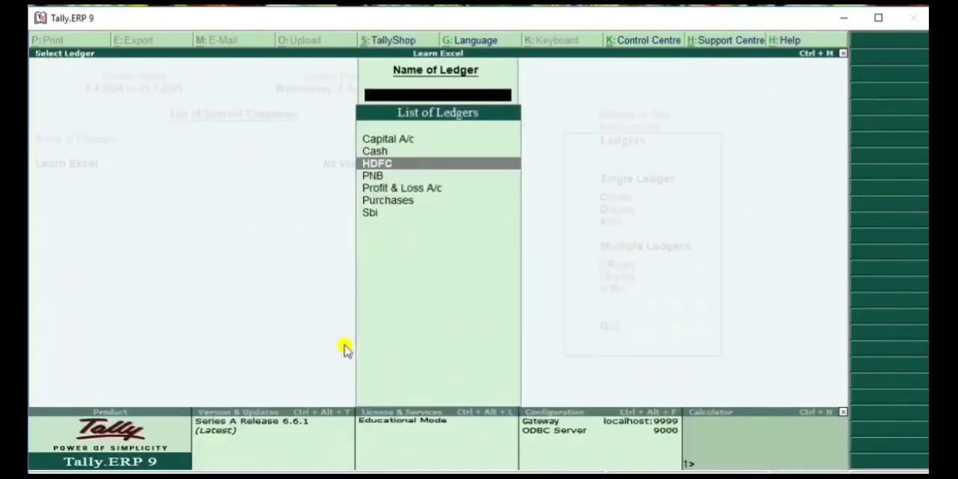